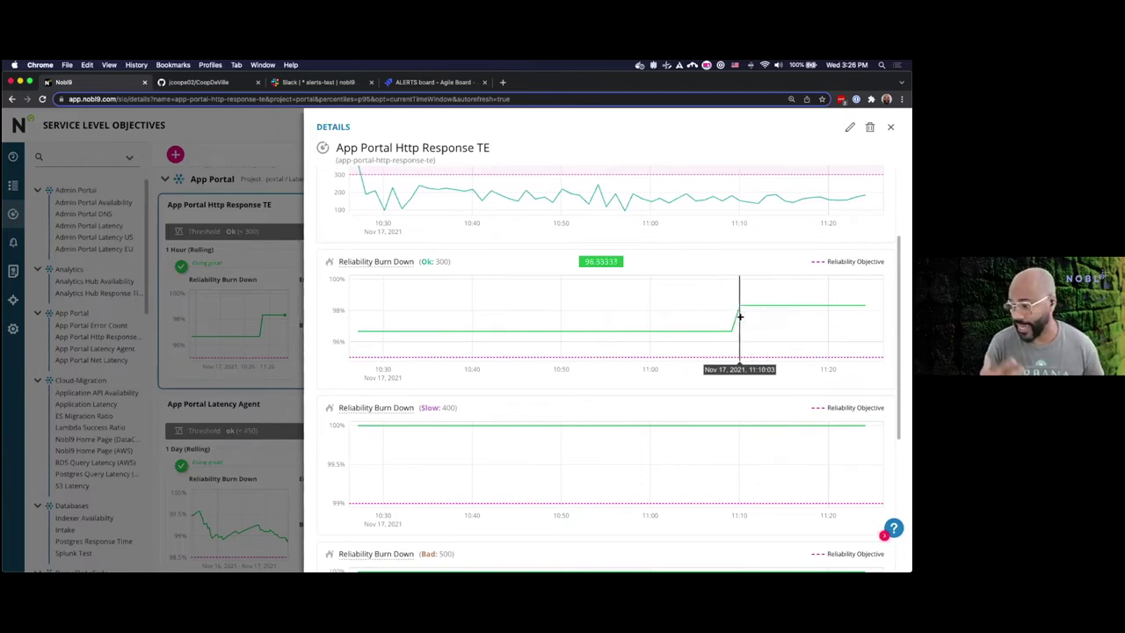
Step: Review the reliability burn down and error budget burn rate charts of the App Portal Http Response TE SLO, and close its details
scroll(739, 316, down, 5)
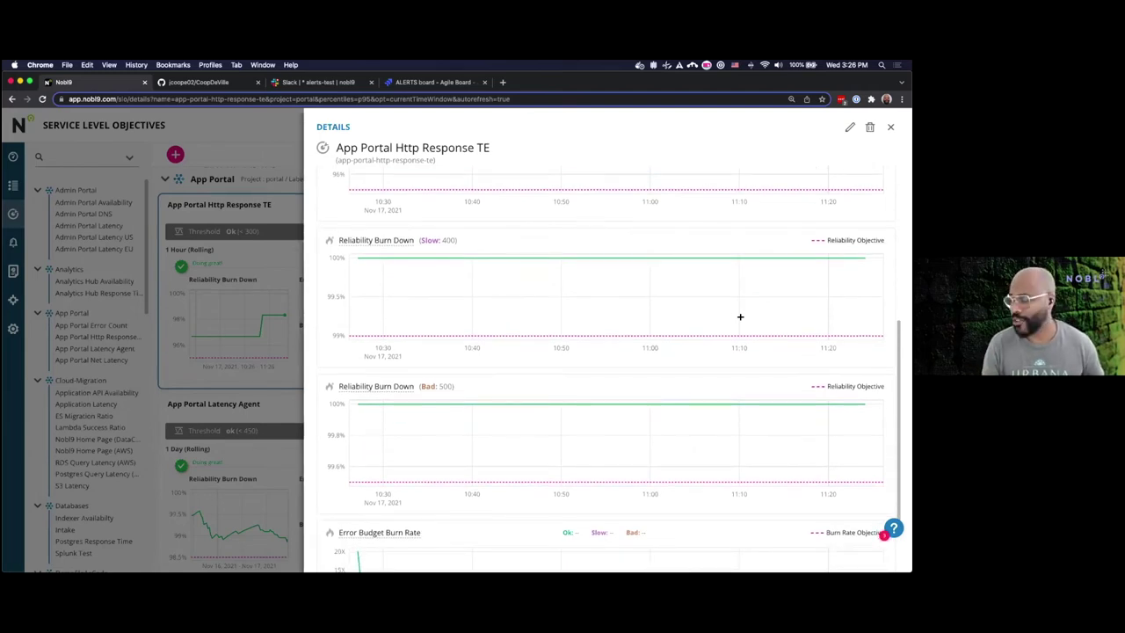
scroll(685, 298, down, 3)
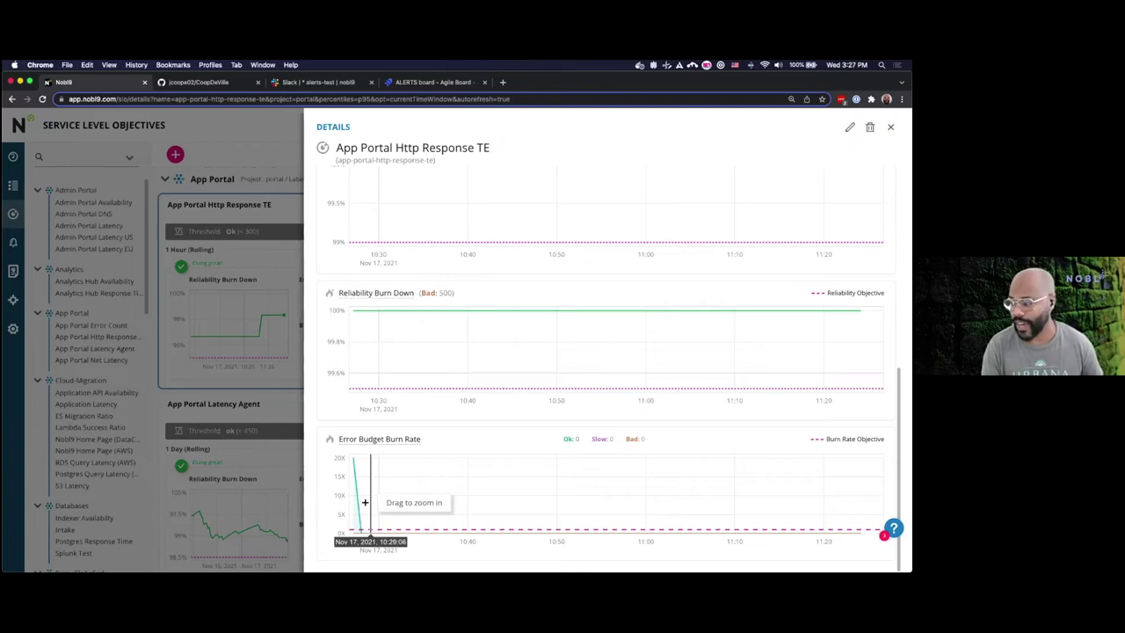
click(892, 129)
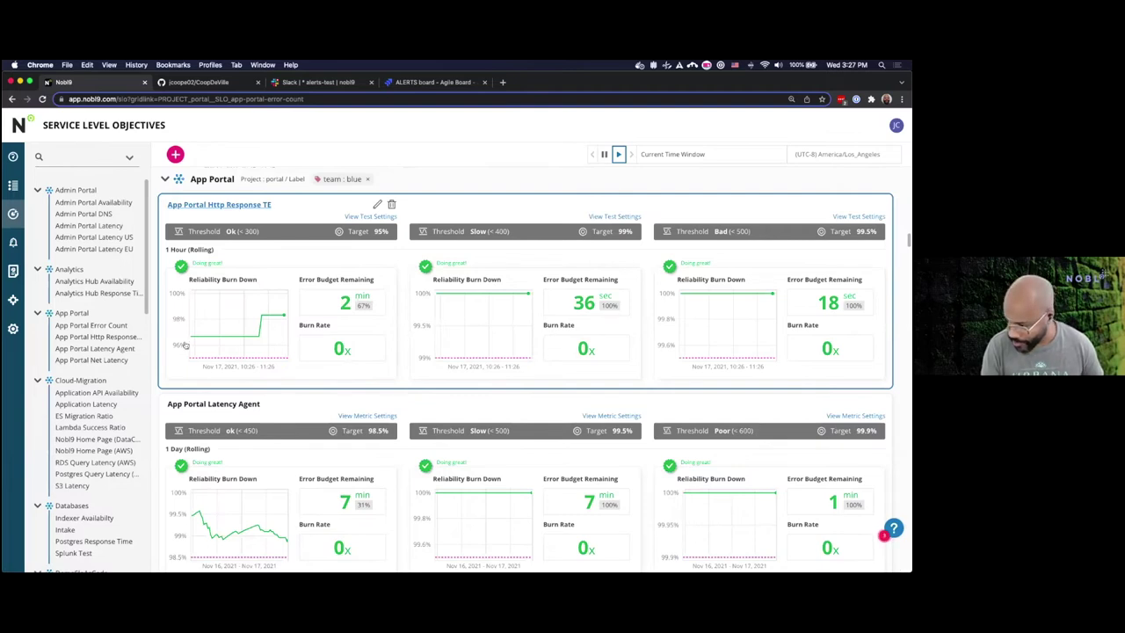
Step: Start a new alert policy with the error budget exhaustion, remaining error budget and average burn rate conditions all enabled
click(13, 243)
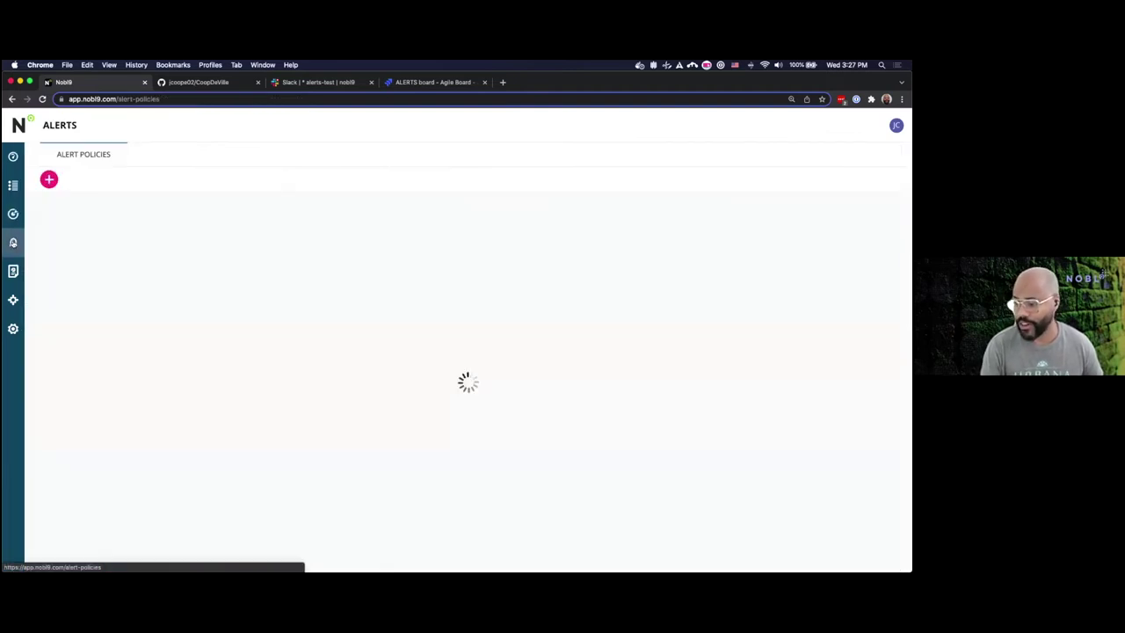
click(49, 179)
click(340, 170)
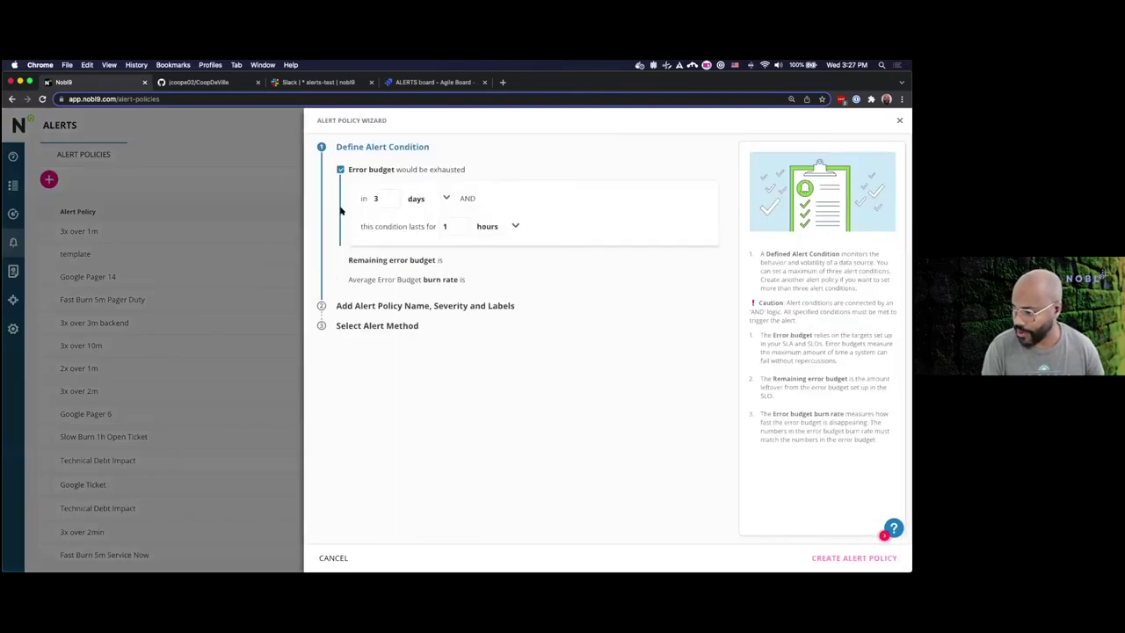
click(340, 260)
click(341, 324)
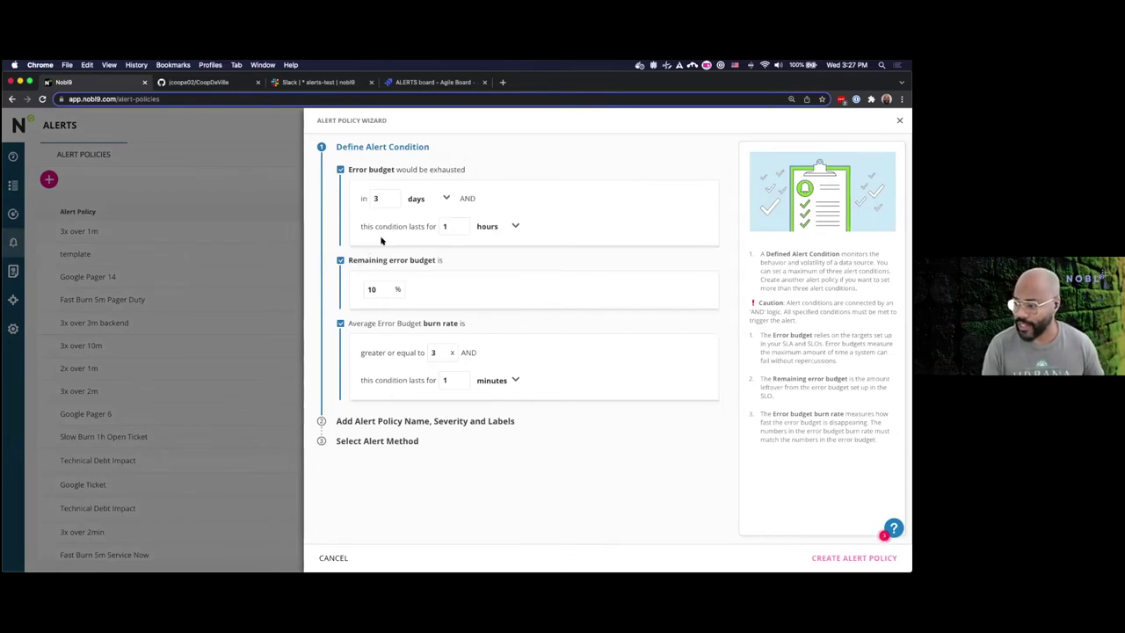
Step: Inspect the time-unit choices and burn rate threshold of the alert conditions, and cancel the new alert policy
click(514, 225)
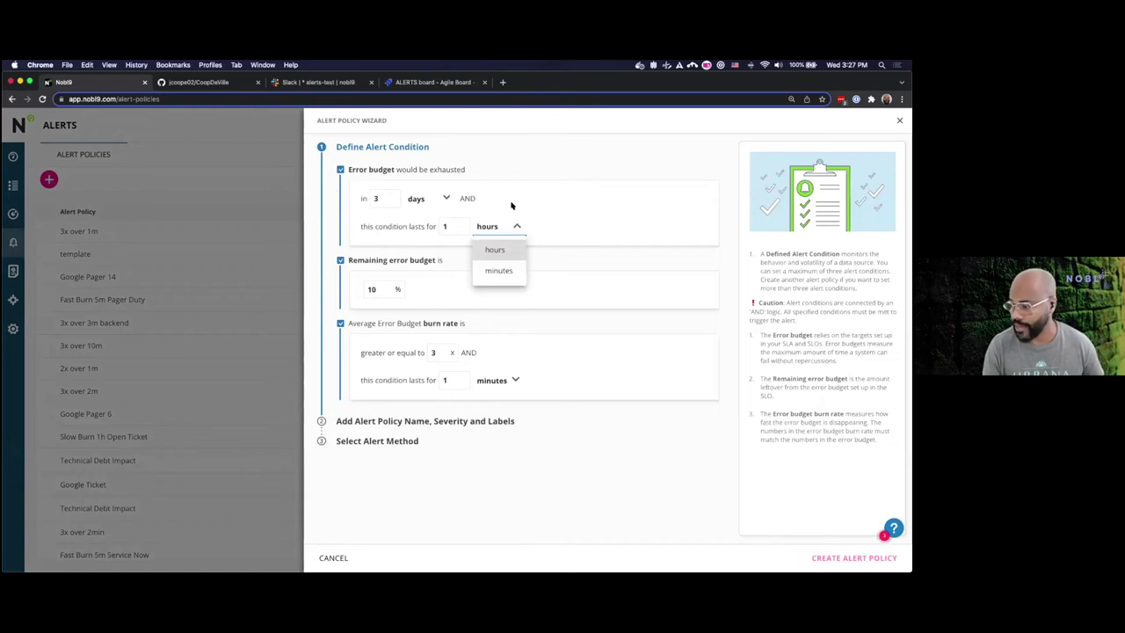
click(509, 205)
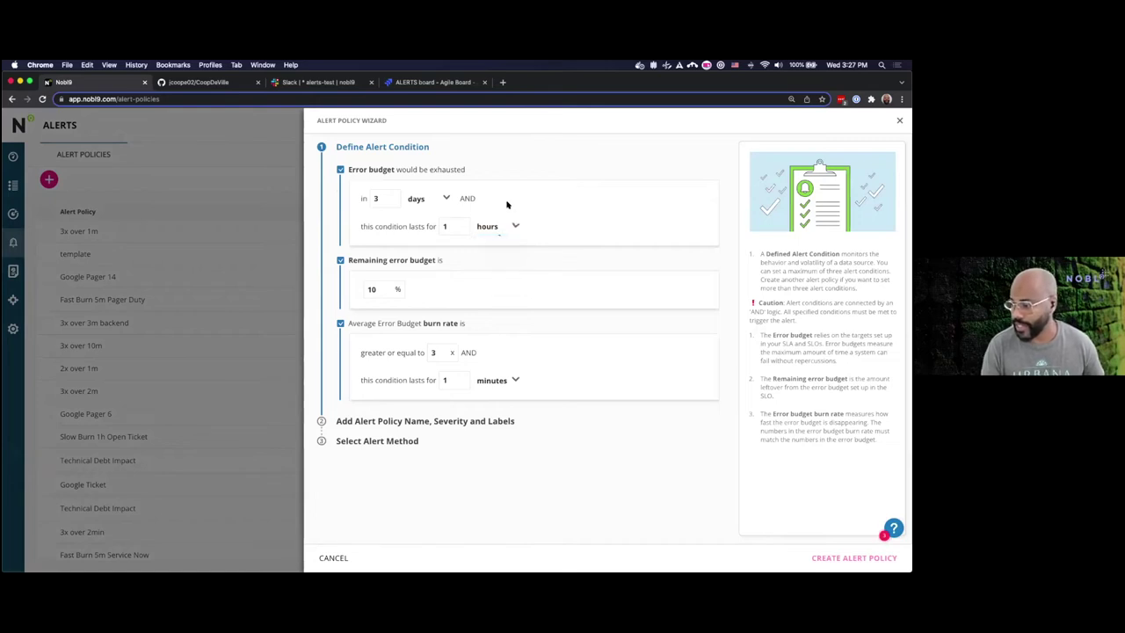
click(422, 208)
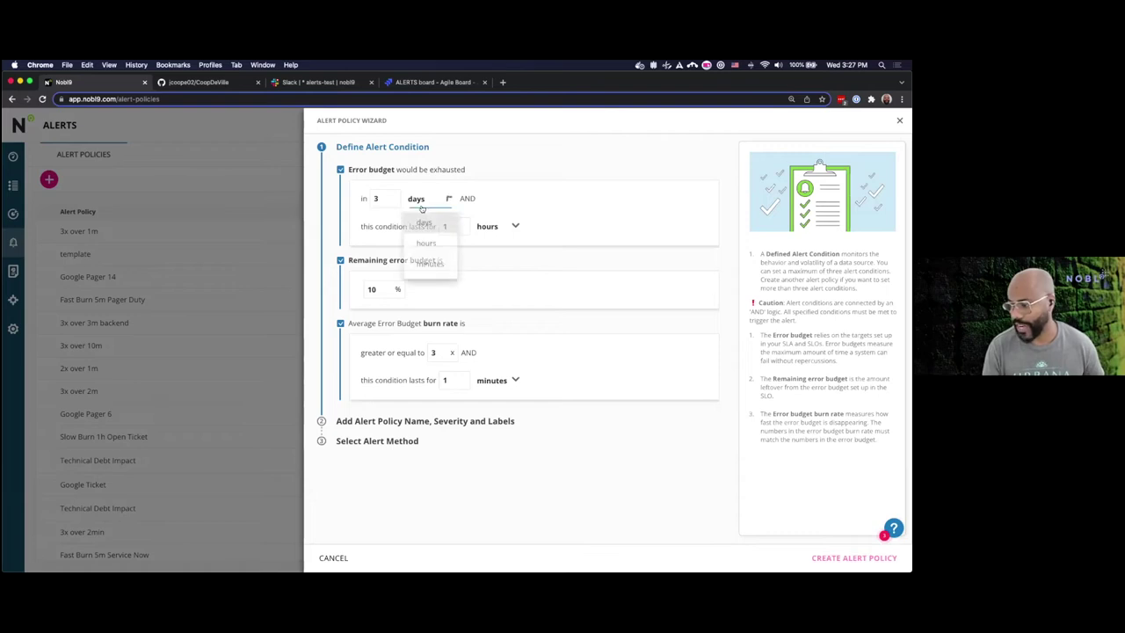
click(514, 285)
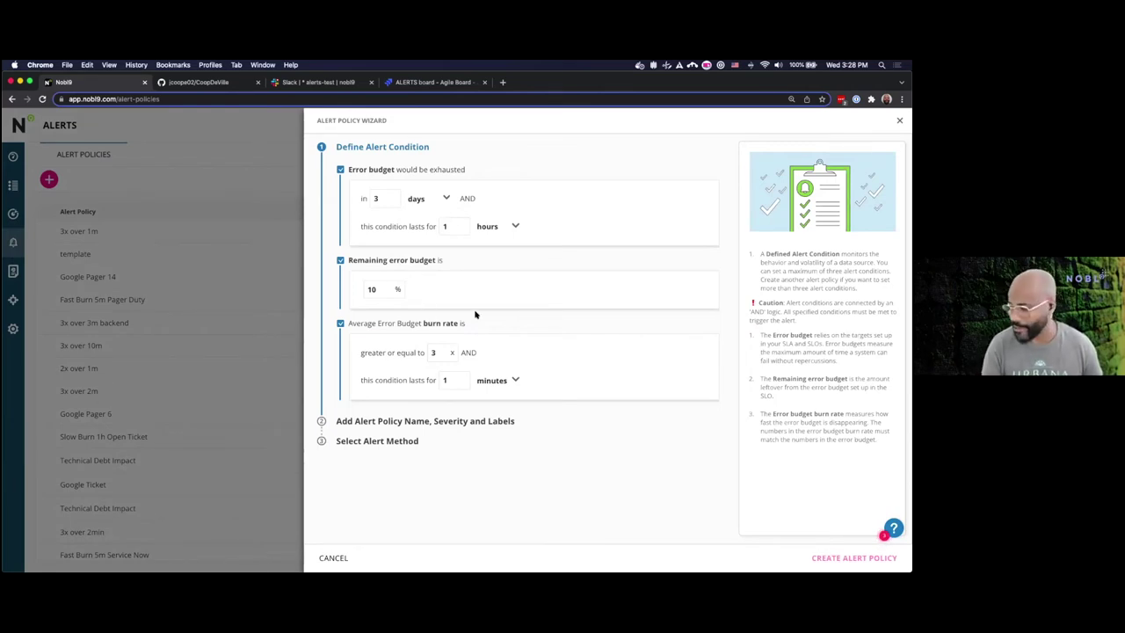
click(515, 380)
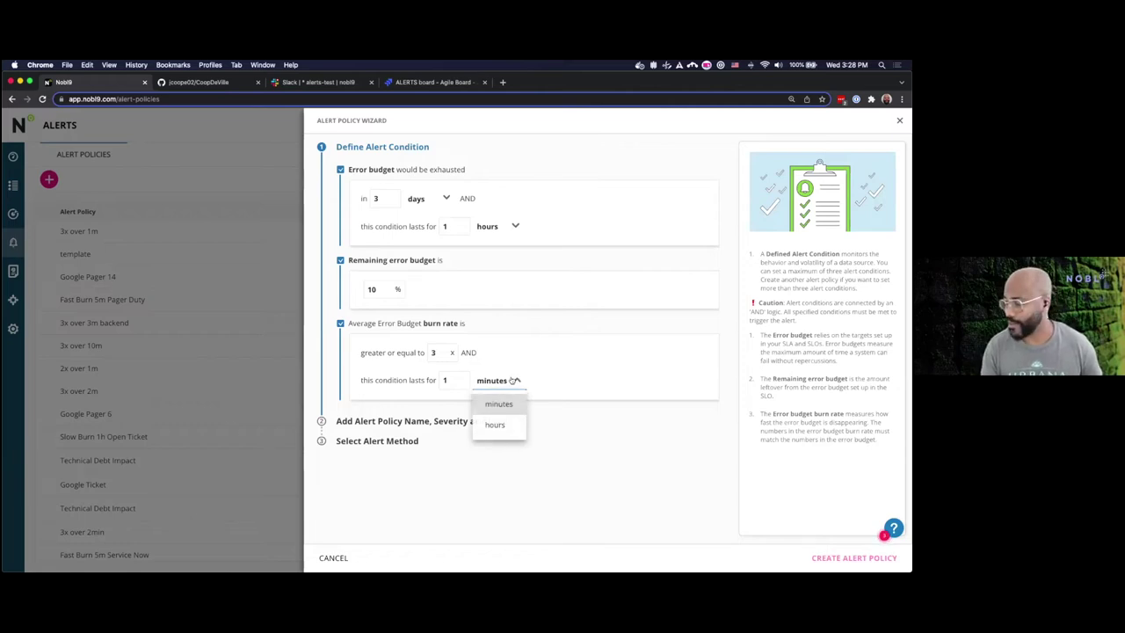
double_click(443, 349)
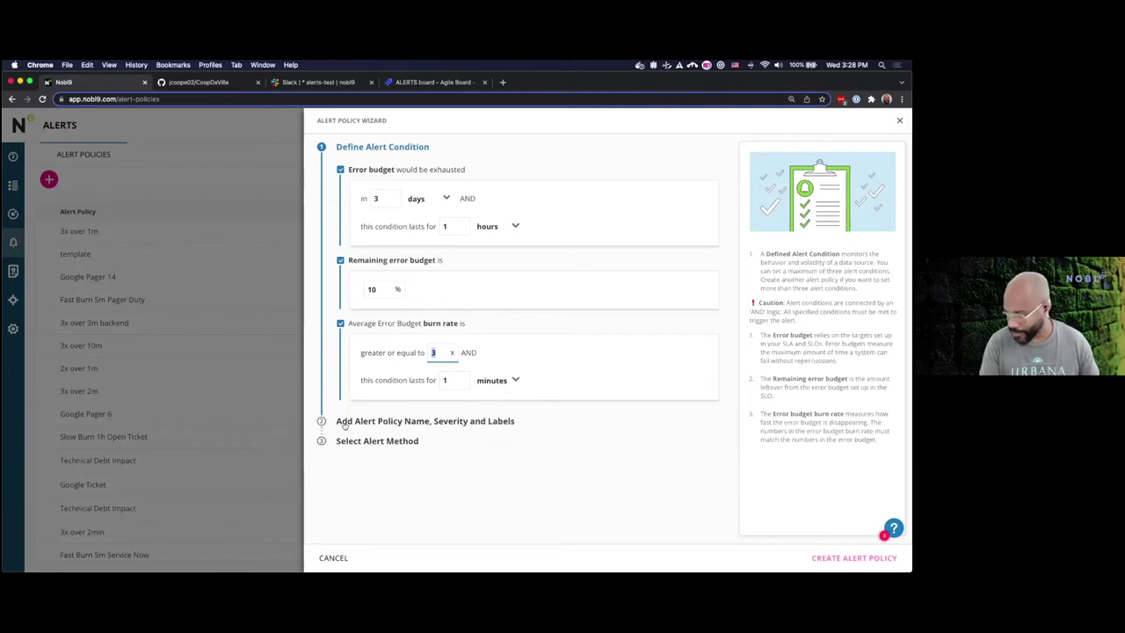
click(333, 557)
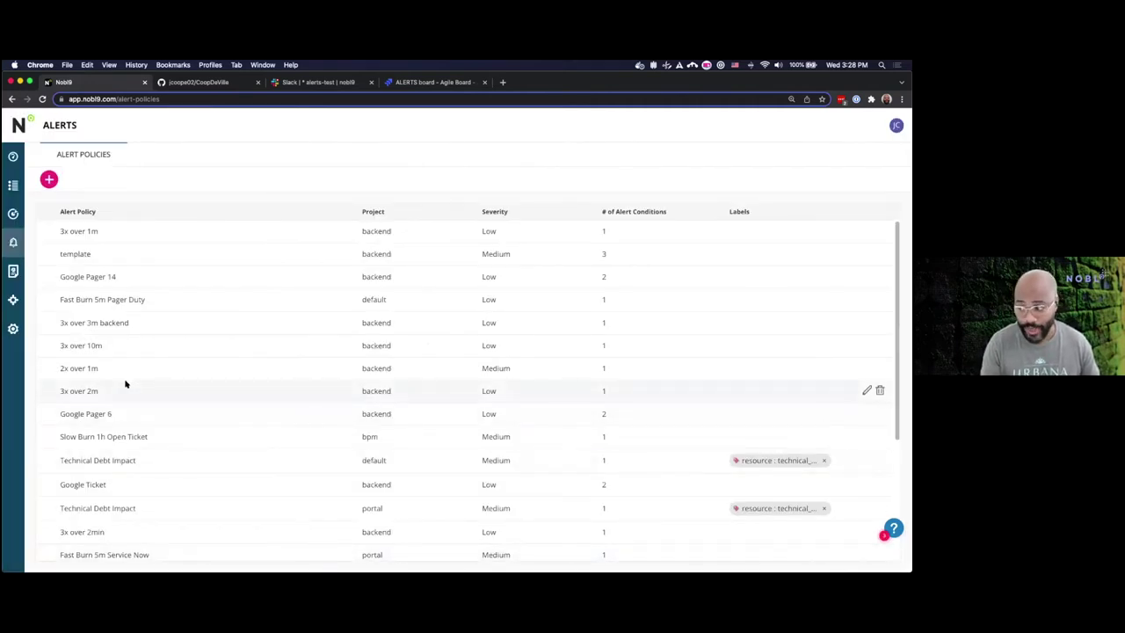
Step: View the SLO alerts in Slack's alerts-test channel and the Technical Debt Impact issue in Jira, and return to Nobl9
click(312, 83)
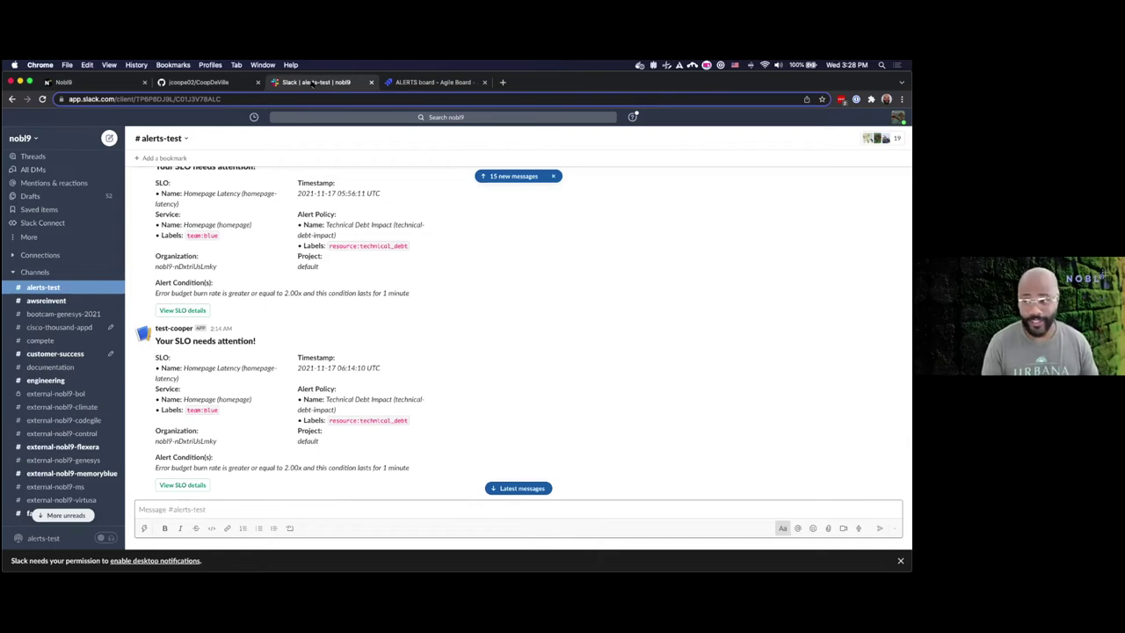
click(435, 82)
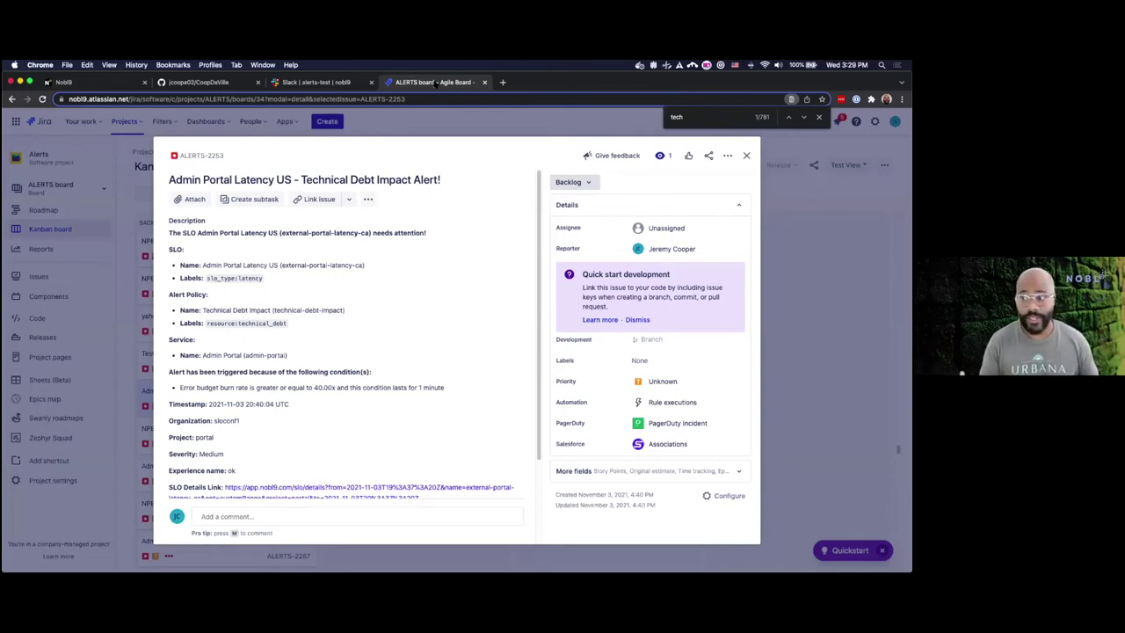
click(101, 83)
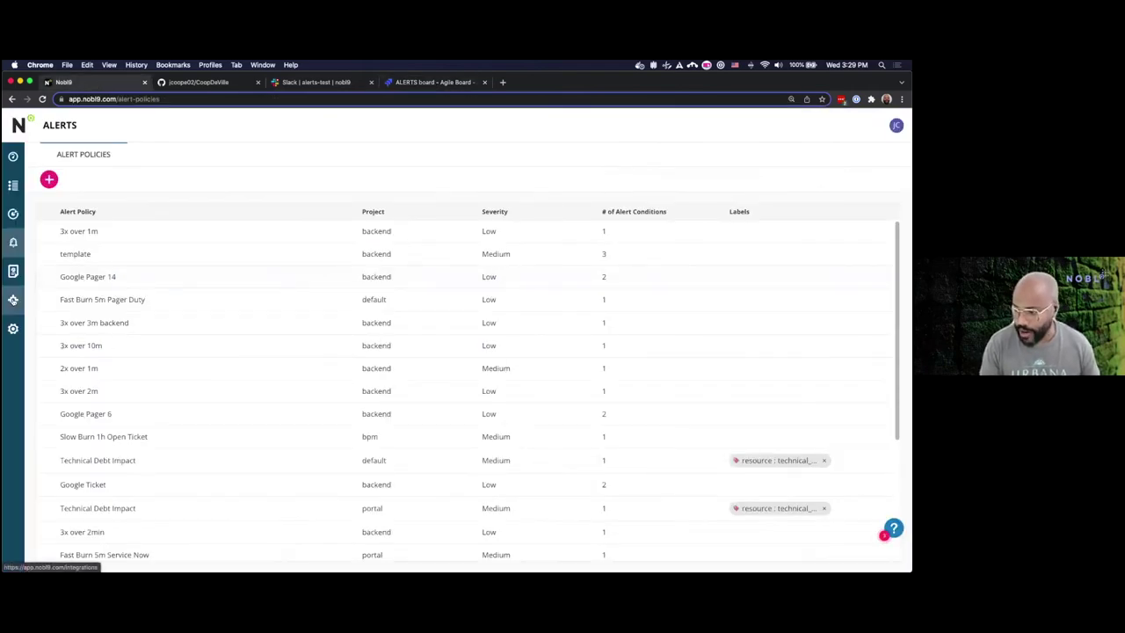
Step: Open the configuration form for a new Webhook alert method in the integrations
click(14, 299)
click(139, 155)
click(49, 179)
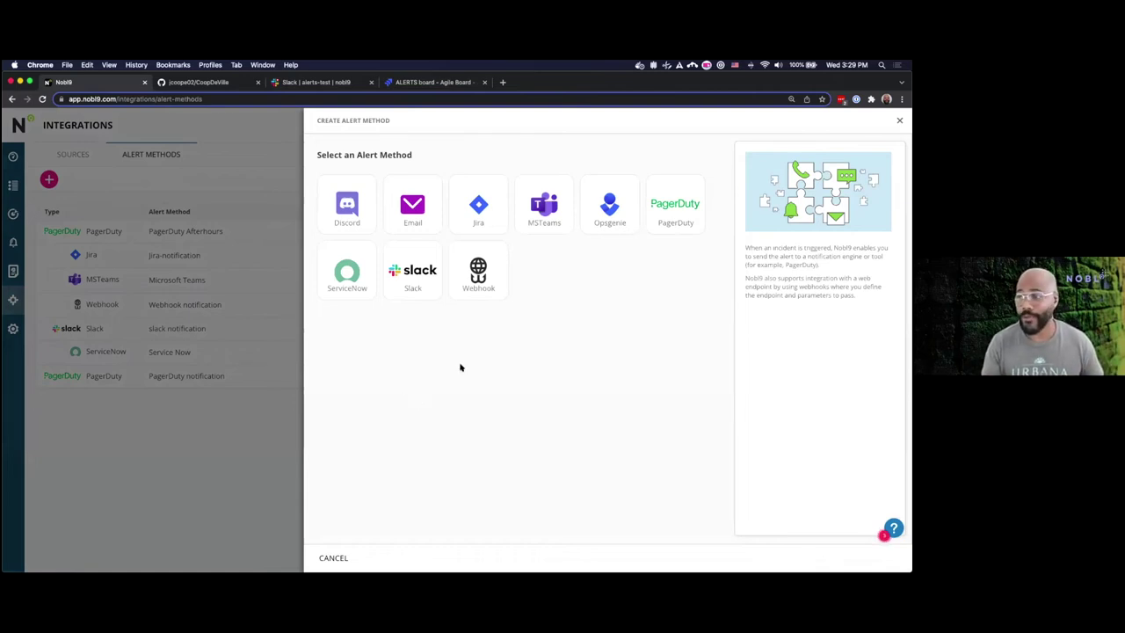
click(479, 276)
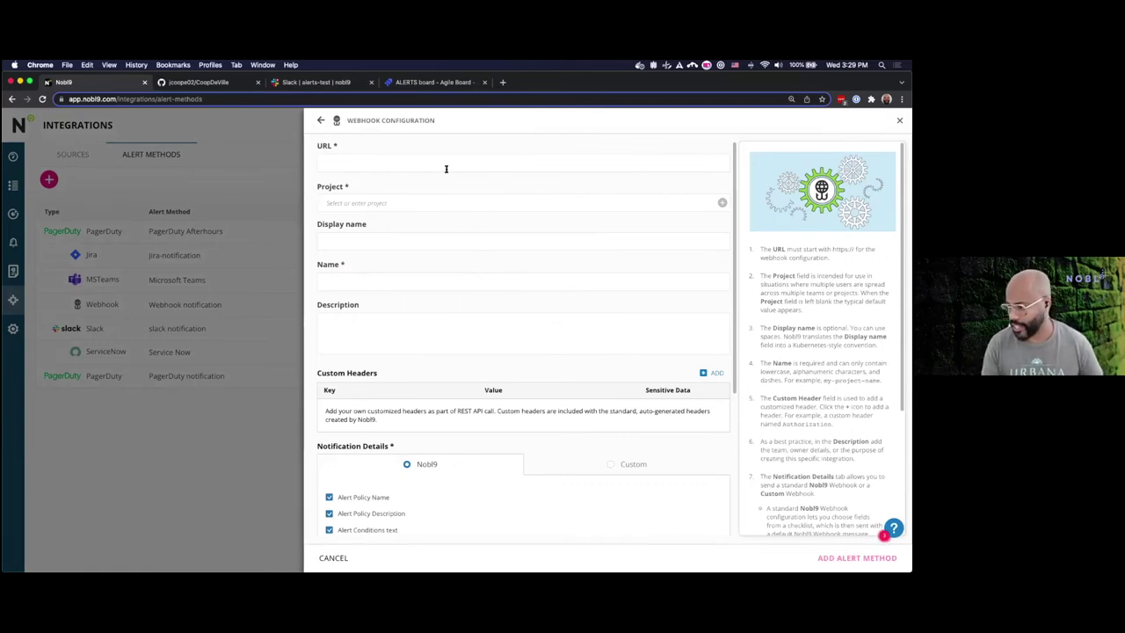
Step: Add an empty custom header row, switch the webhook's notification details to Custom, and cancel the new alert method
click(705, 373)
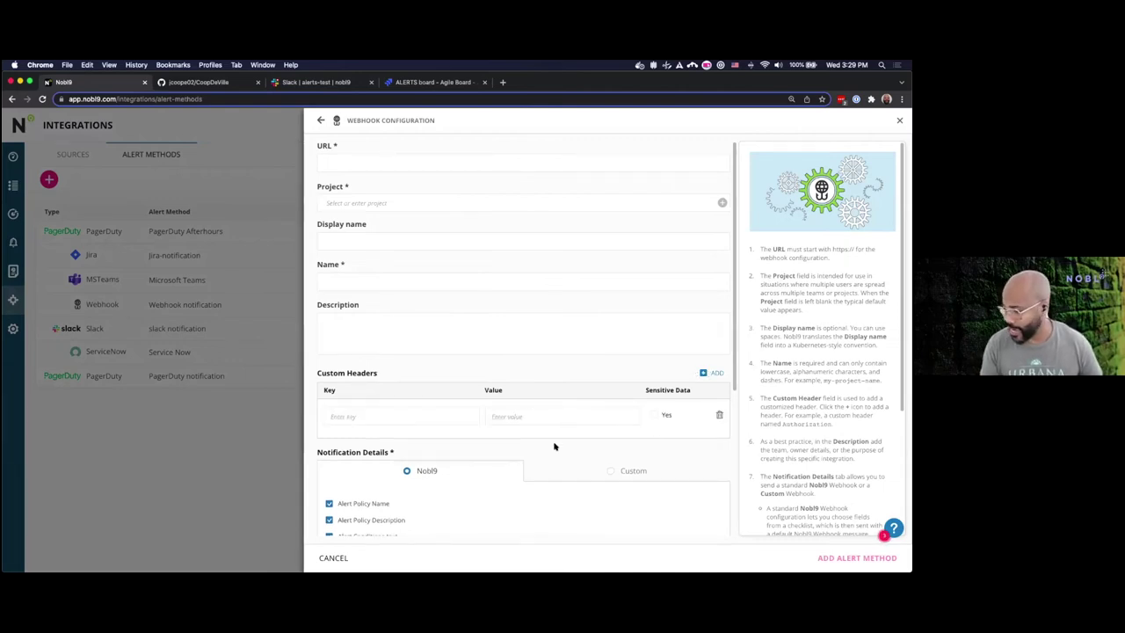
scroll(481, 473, down, 5)
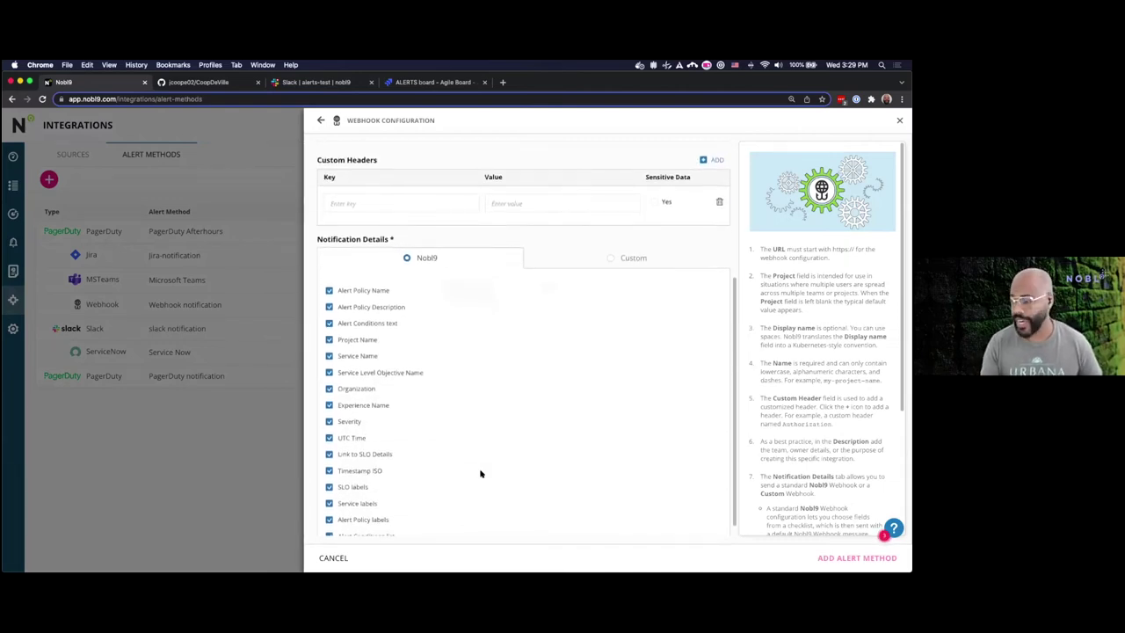
click(610, 257)
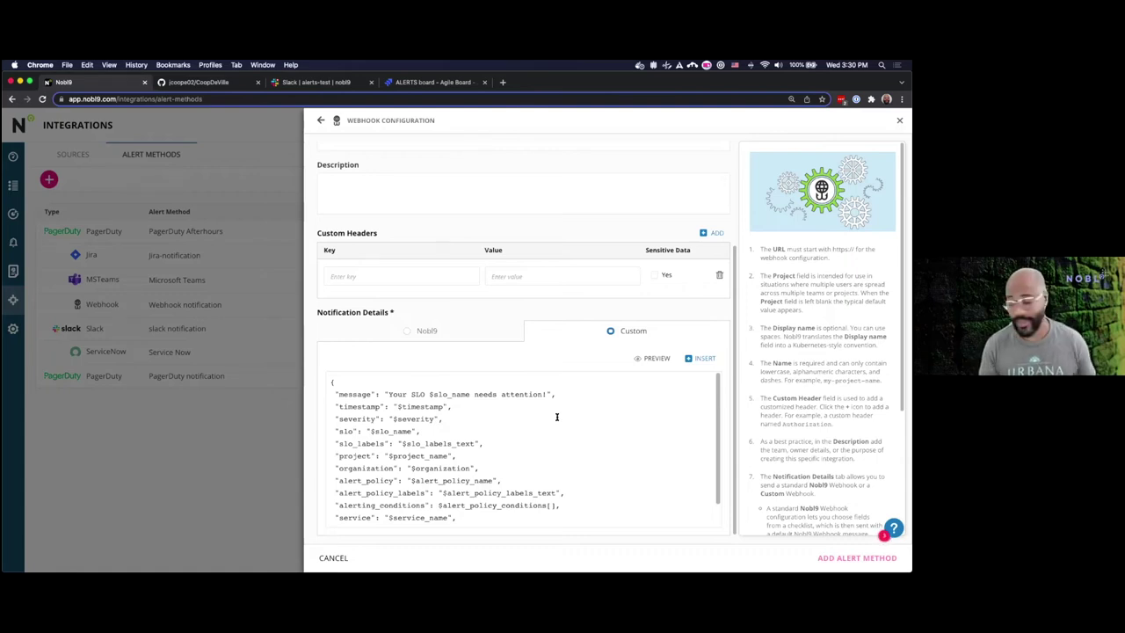
click(334, 560)
click(331, 557)
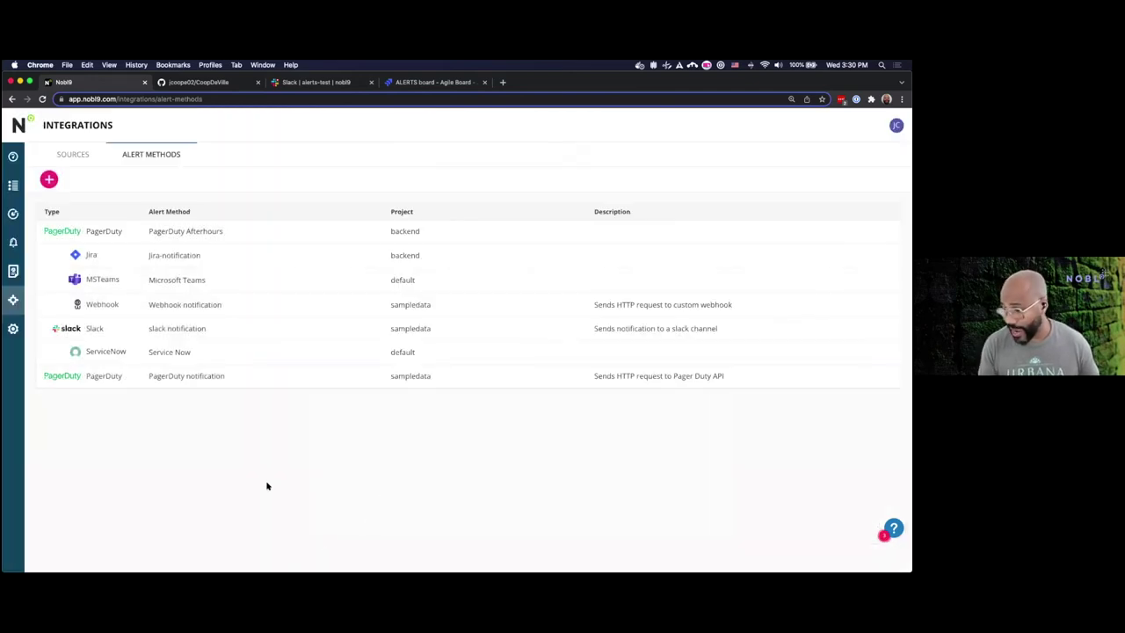
Step: Examine the Agent and Direct connection forms for a new AppDynamics data source, and return to the data source selection
click(70, 154)
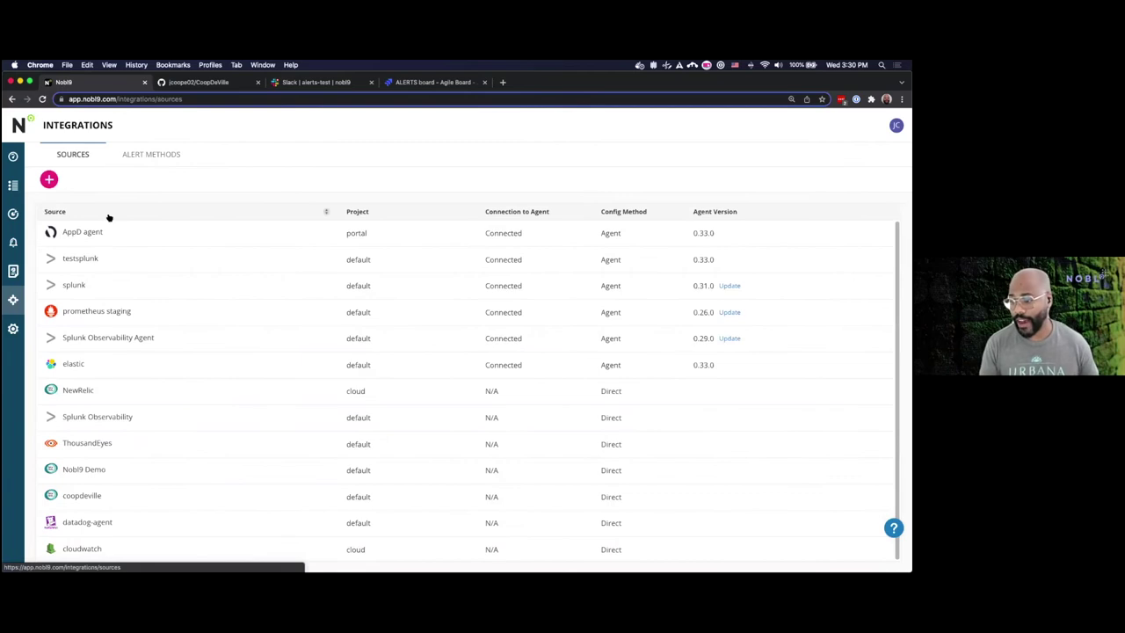
click(49, 179)
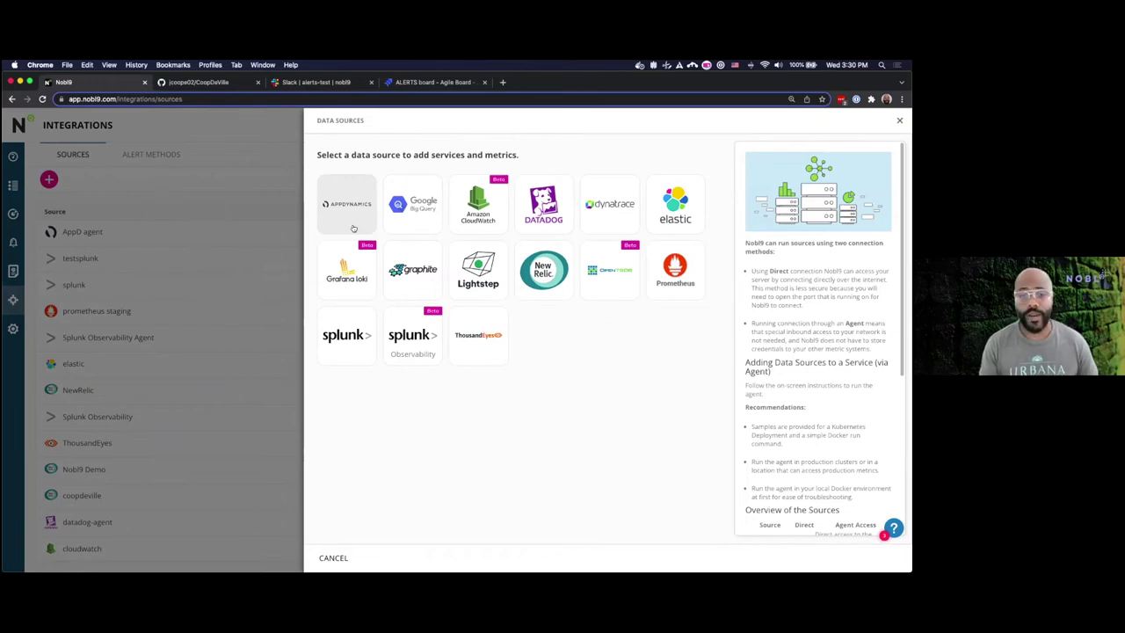
click(353, 224)
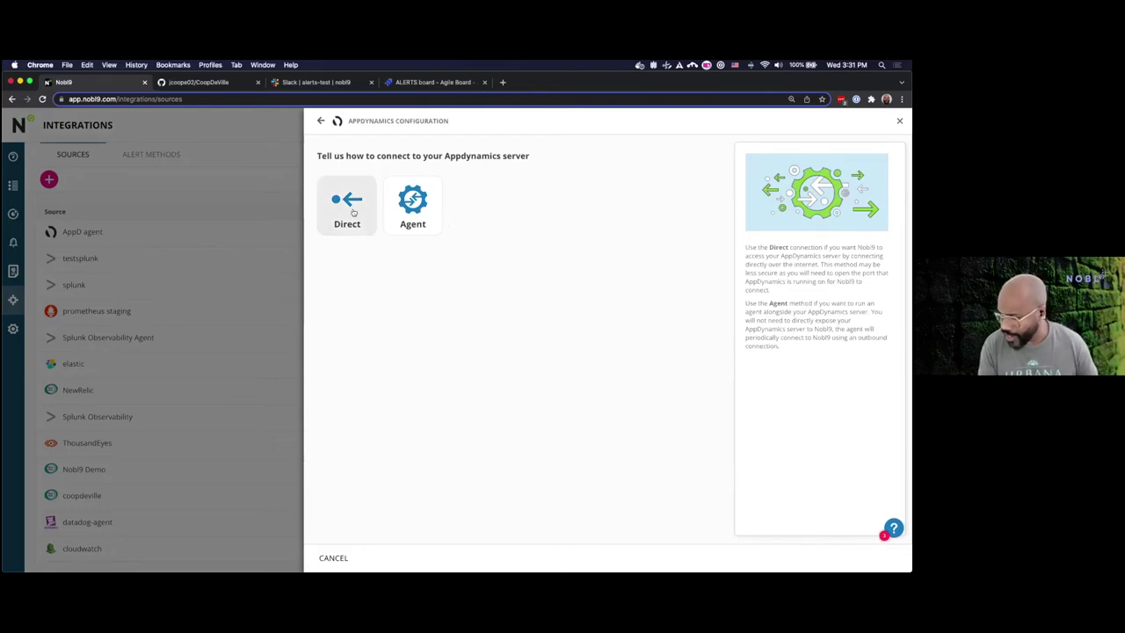
click(412, 202)
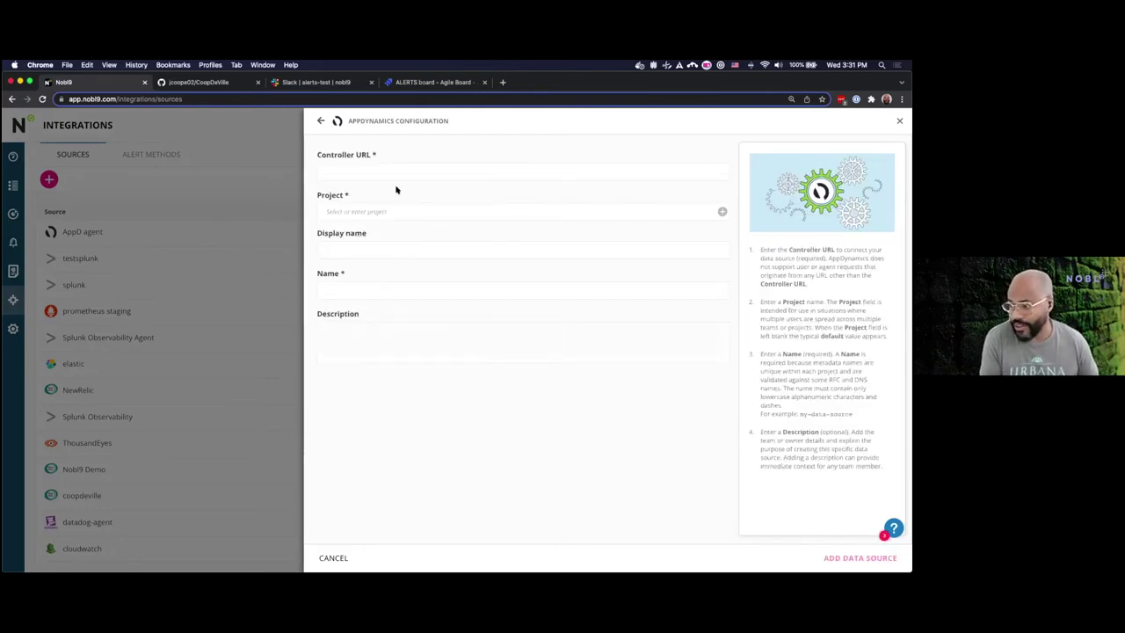
click(320, 121)
click(334, 194)
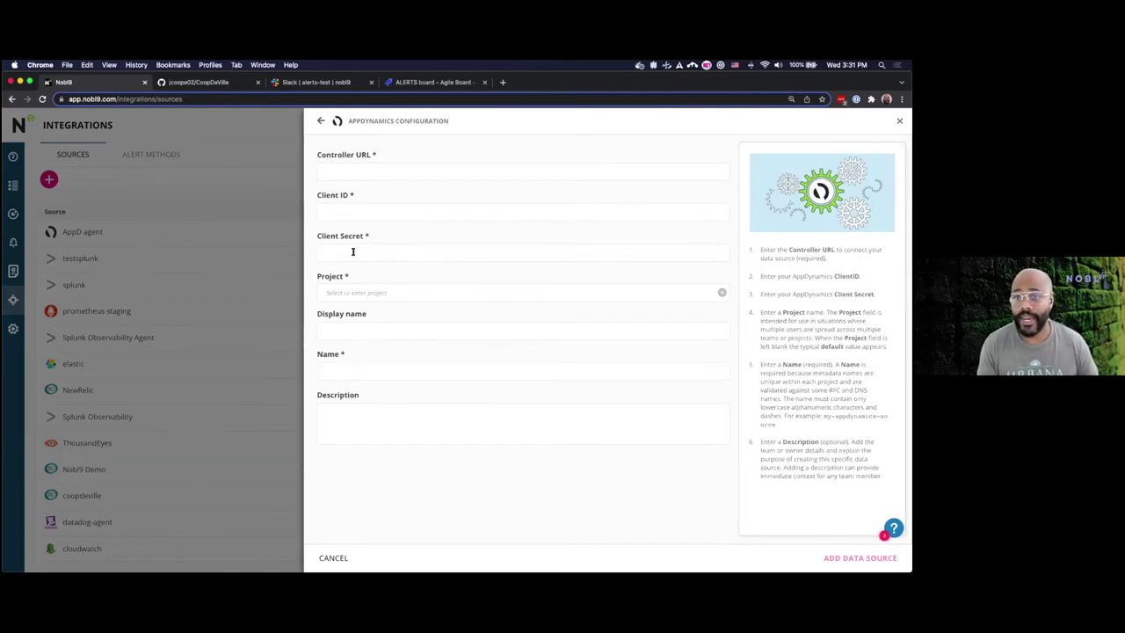
click(320, 120)
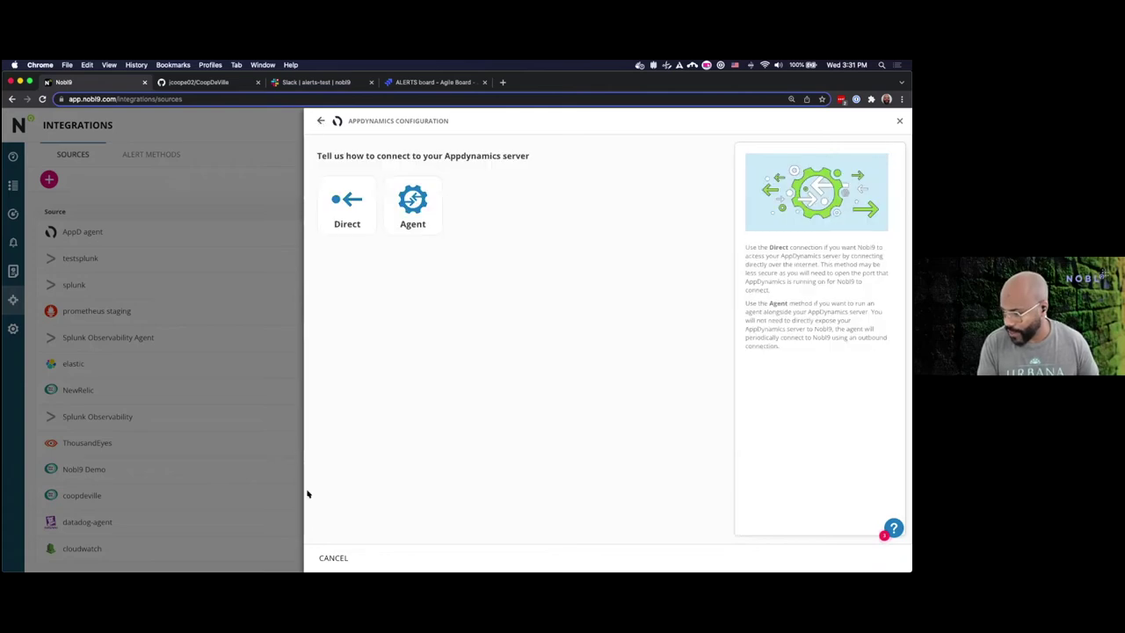
click(333, 557)
Step: Examine the Direct connection form for a new ThousandEyes data source, and cancel adding the source
click(463, 337)
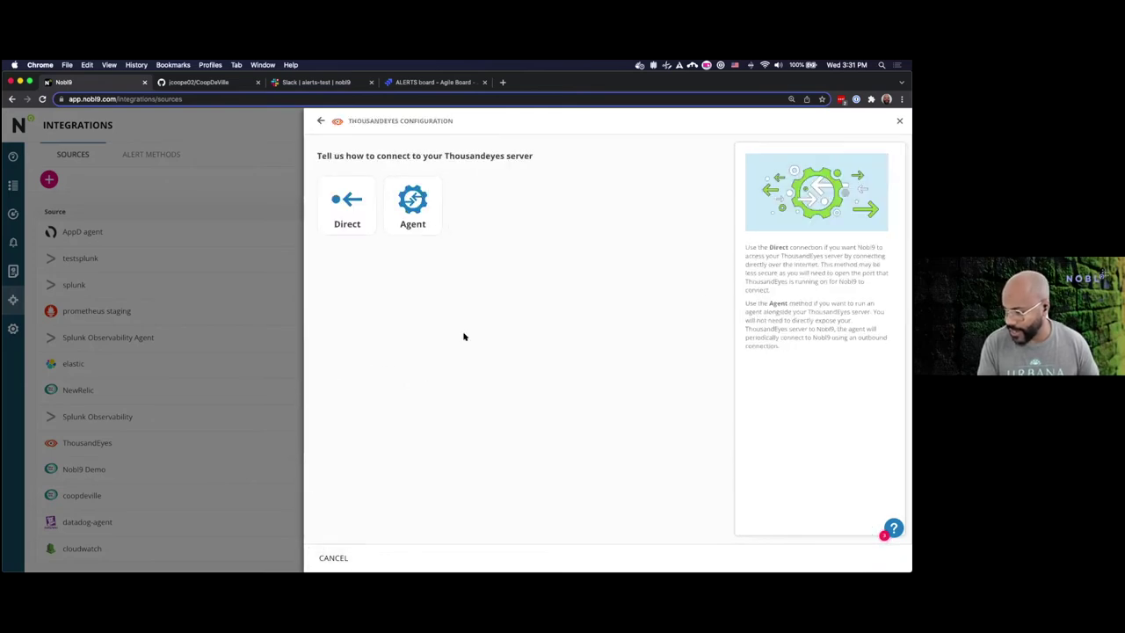
click(353, 213)
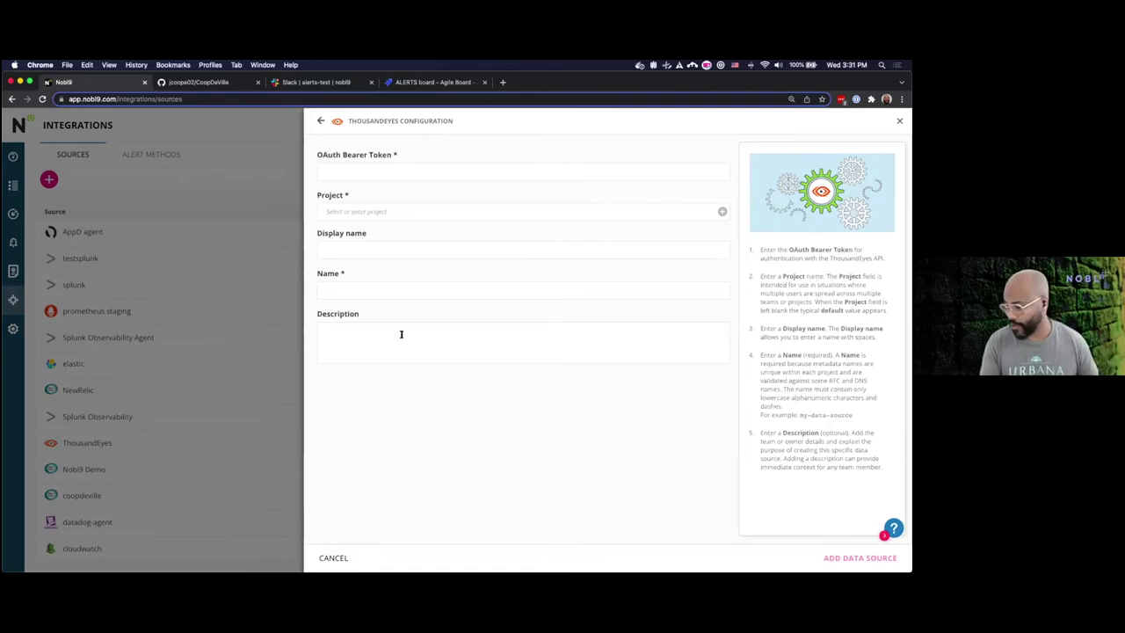
click(337, 556)
click(338, 555)
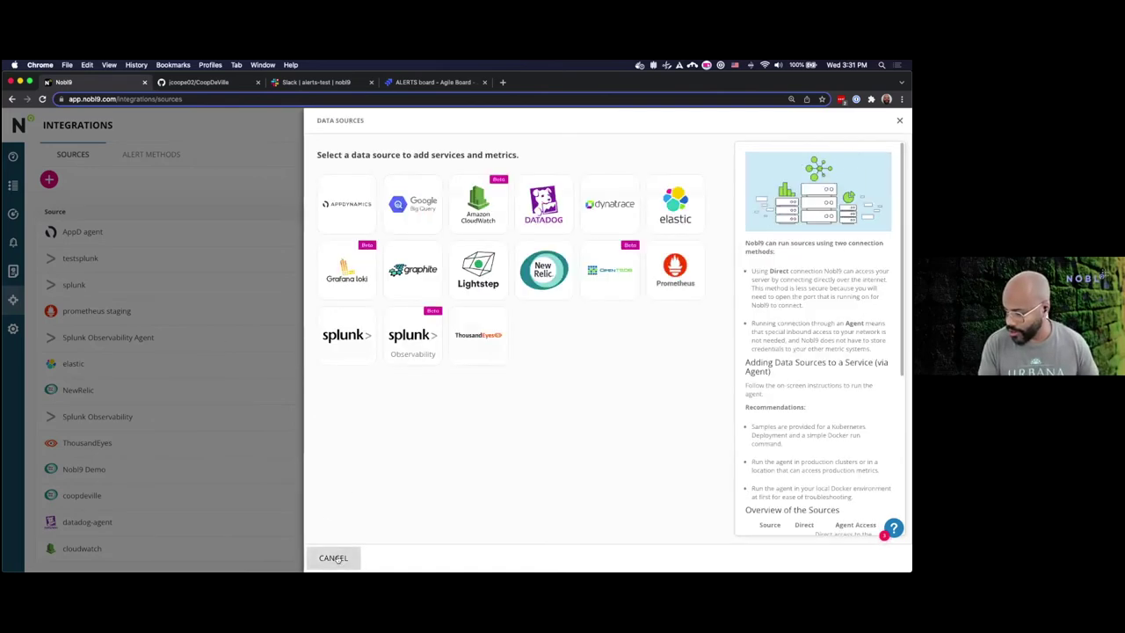
click(334, 557)
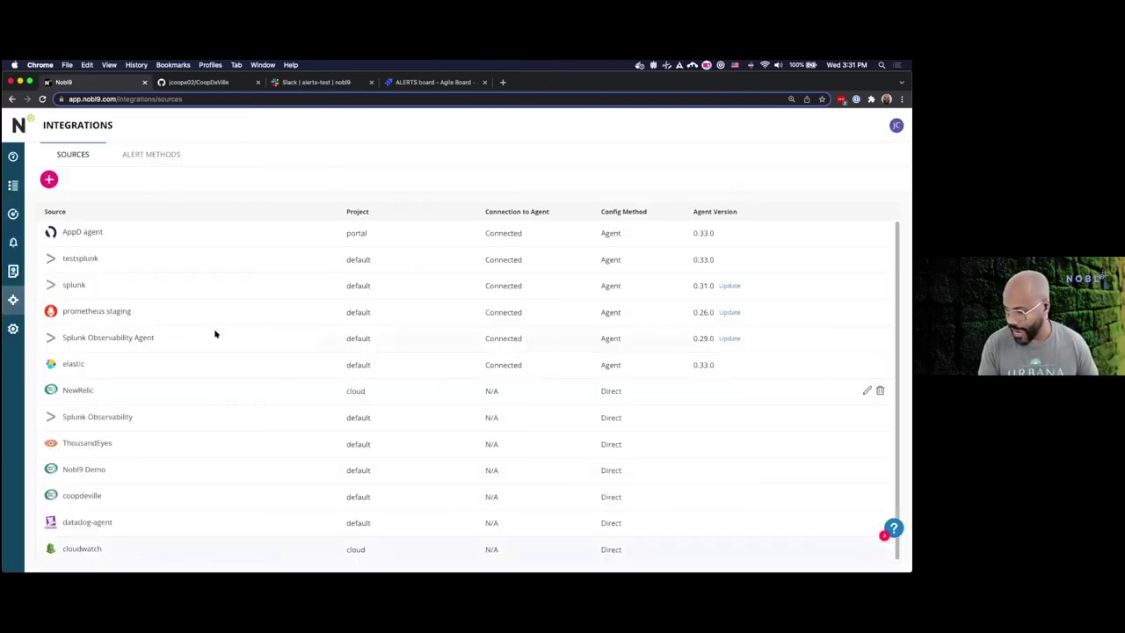
Step: Open the AppD agent source's details and view its agent configuration instructions for Kubernetes and Docker
click(84, 231)
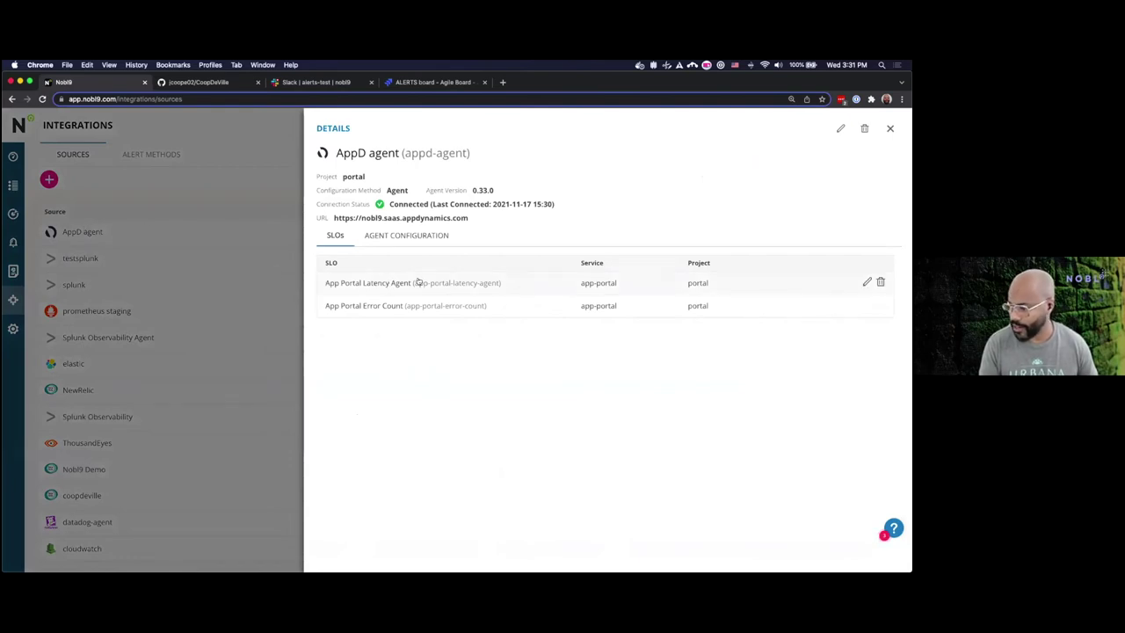
click(407, 236)
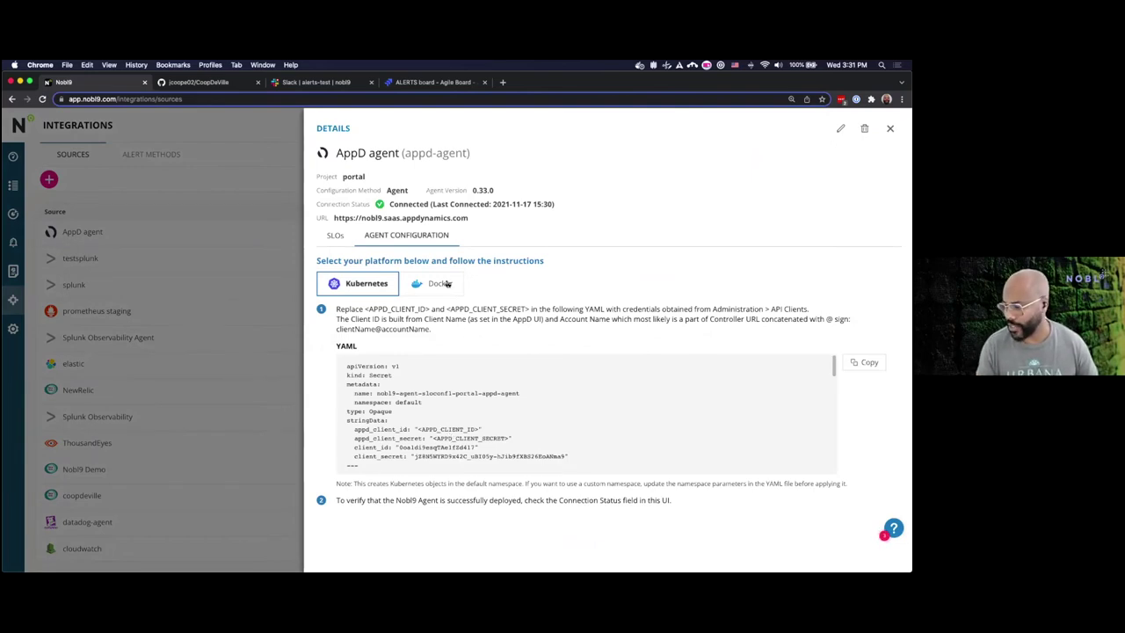
click(443, 283)
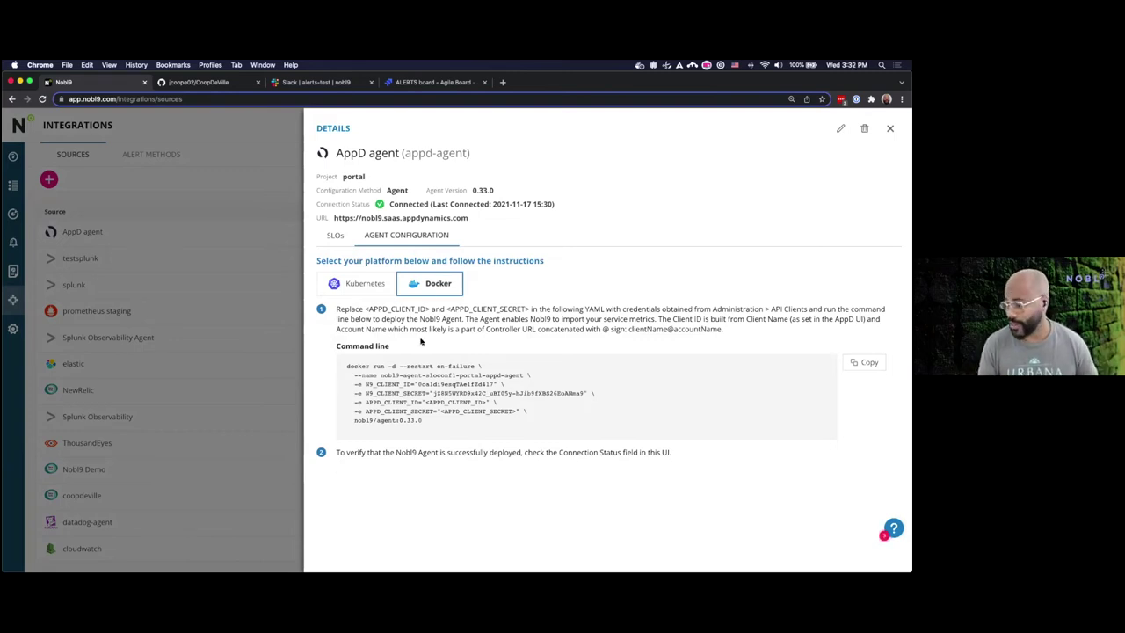
Step: Close the AppD agent details and bring up the App Portal Error Count SLO in the Service Level Objectives view
click(283, 256)
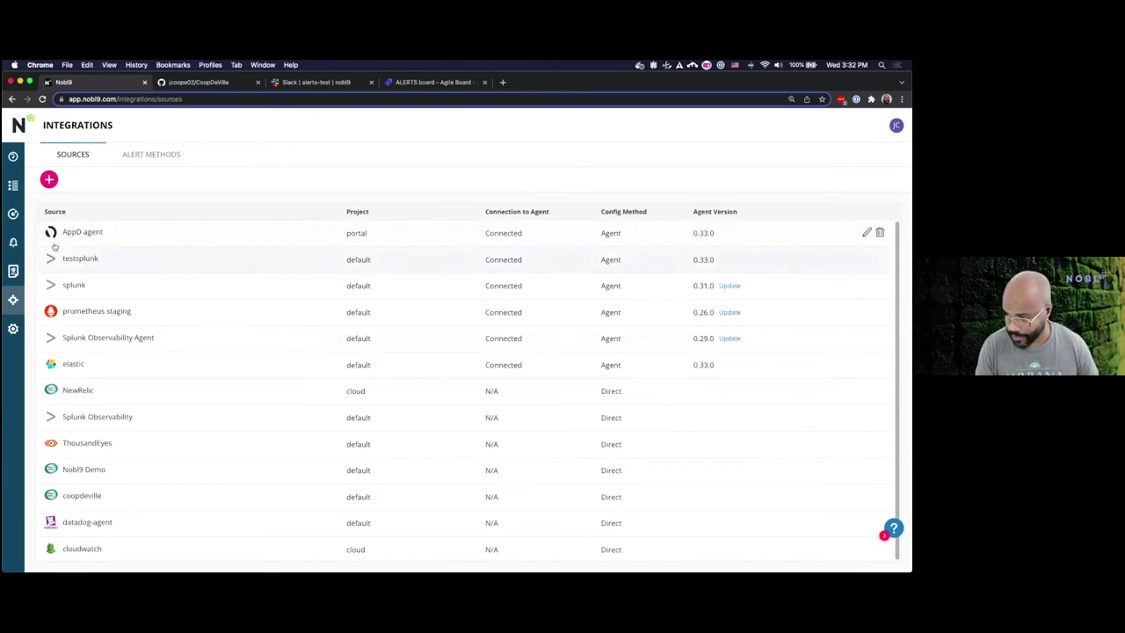
click(14, 214)
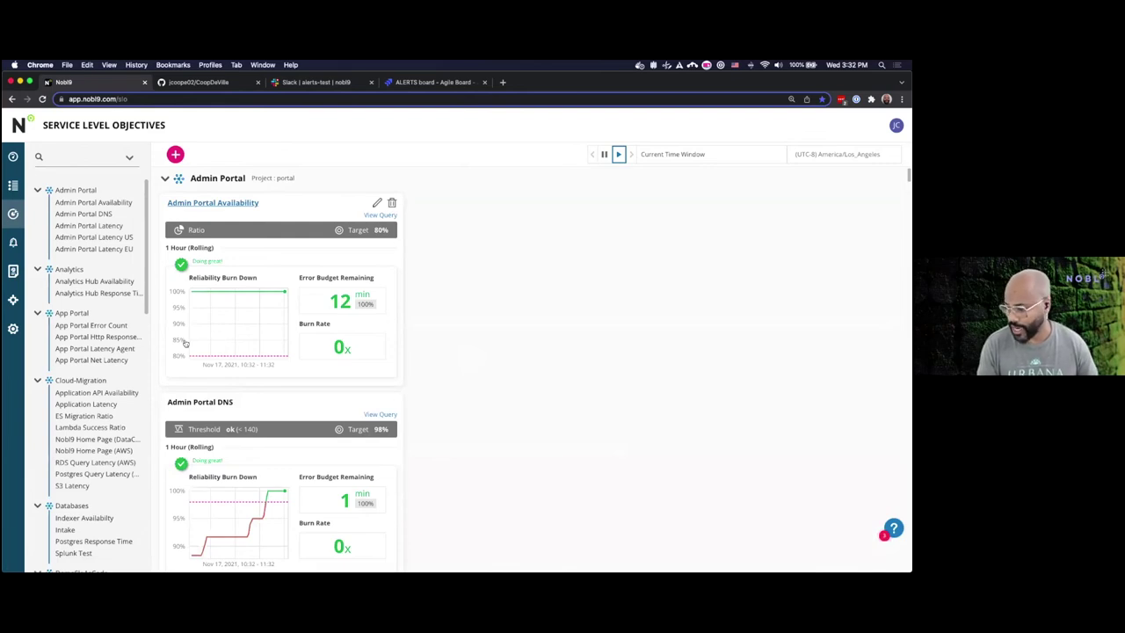
scroll(185, 340, down, 3)
click(85, 313)
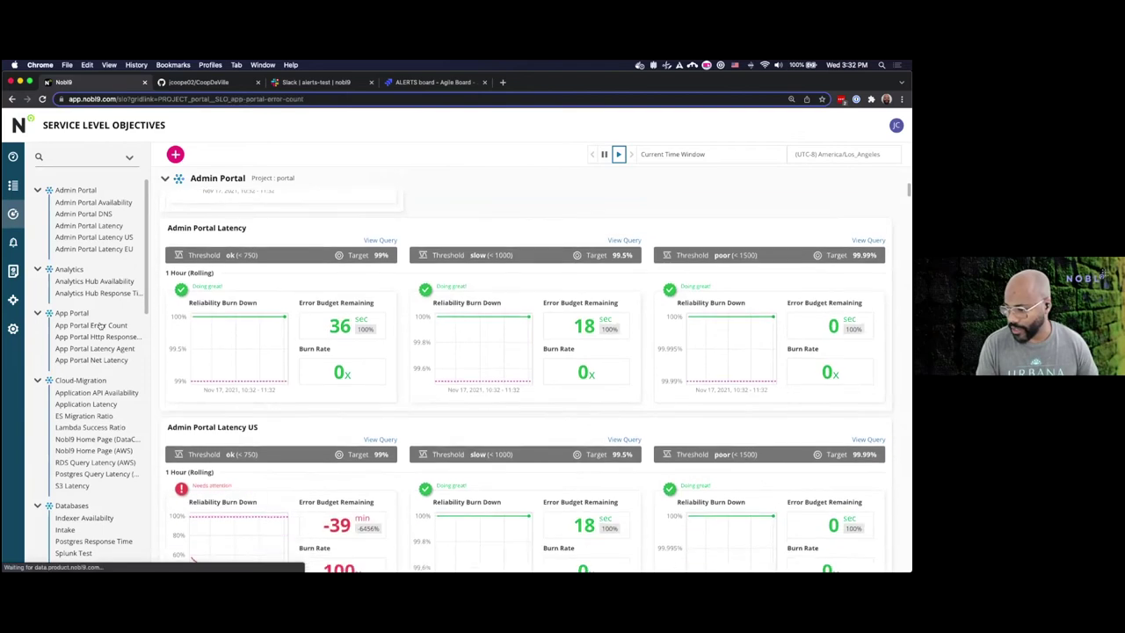
click(101, 325)
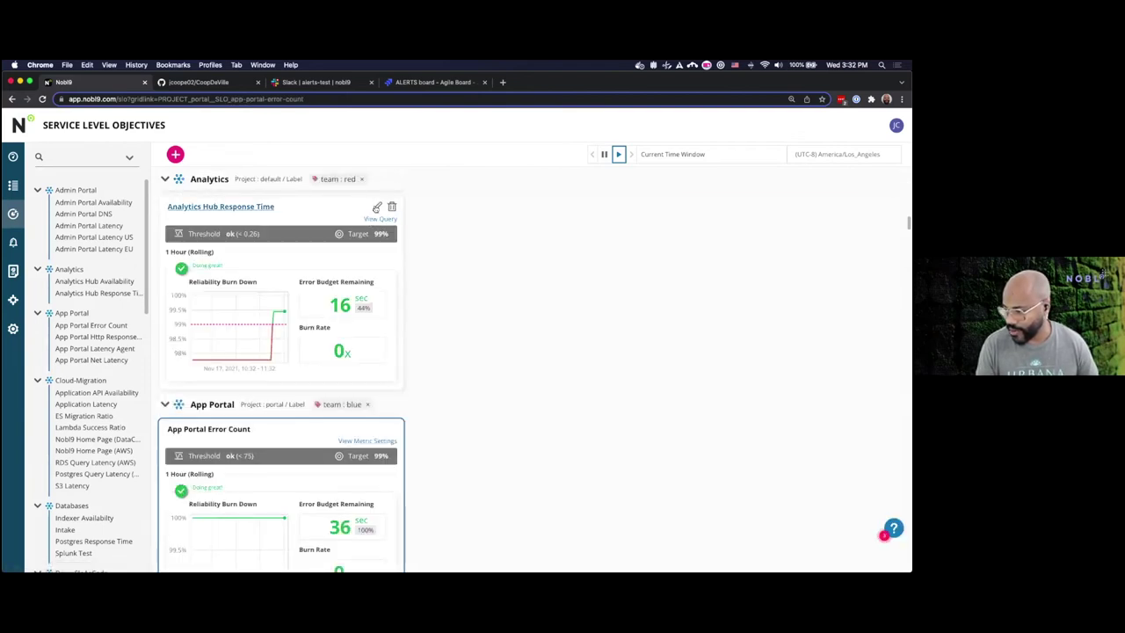
click(376, 208)
drag(329, 122, 442, 123)
click(899, 122)
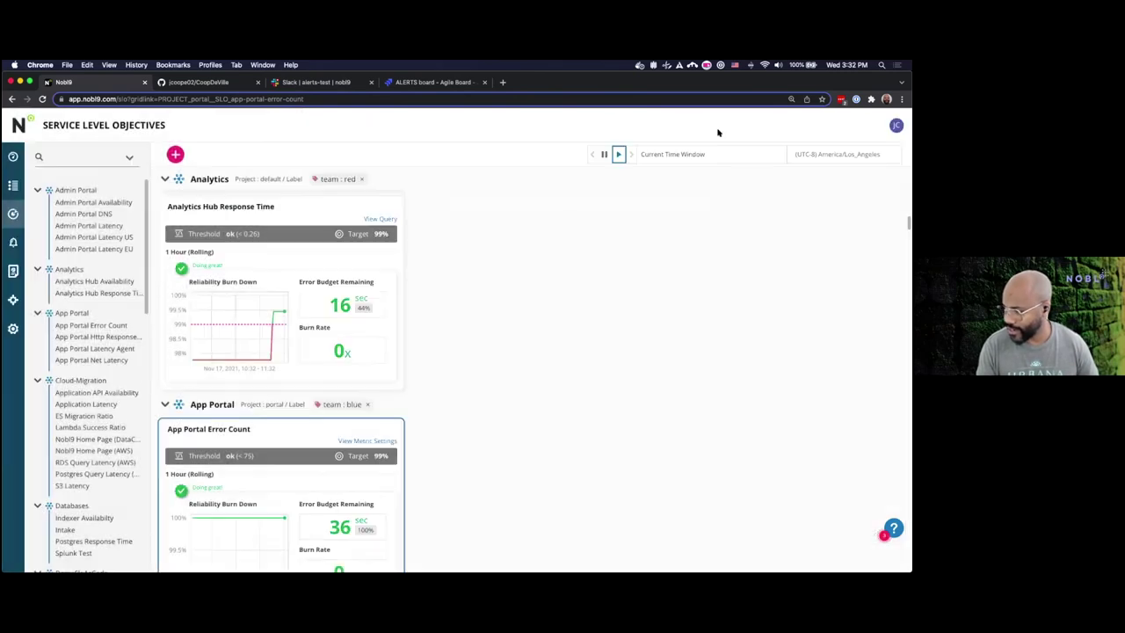
Step: Open the App Portal Error Count SLO for editing and review its service, data source and metric settings
click(74, 327)
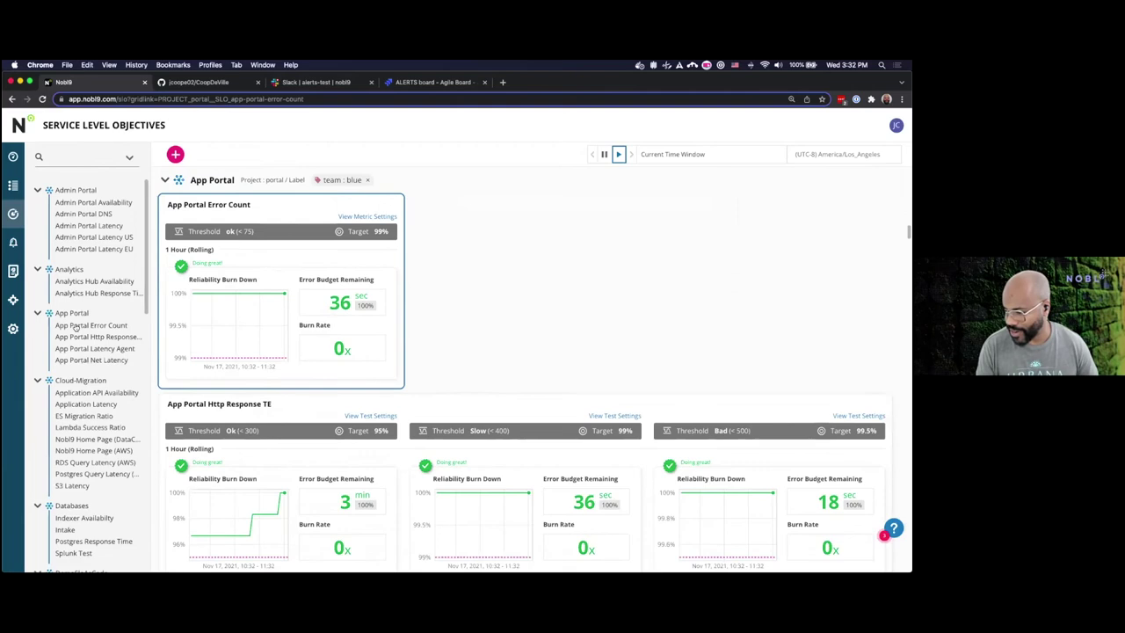
click(376, 205)
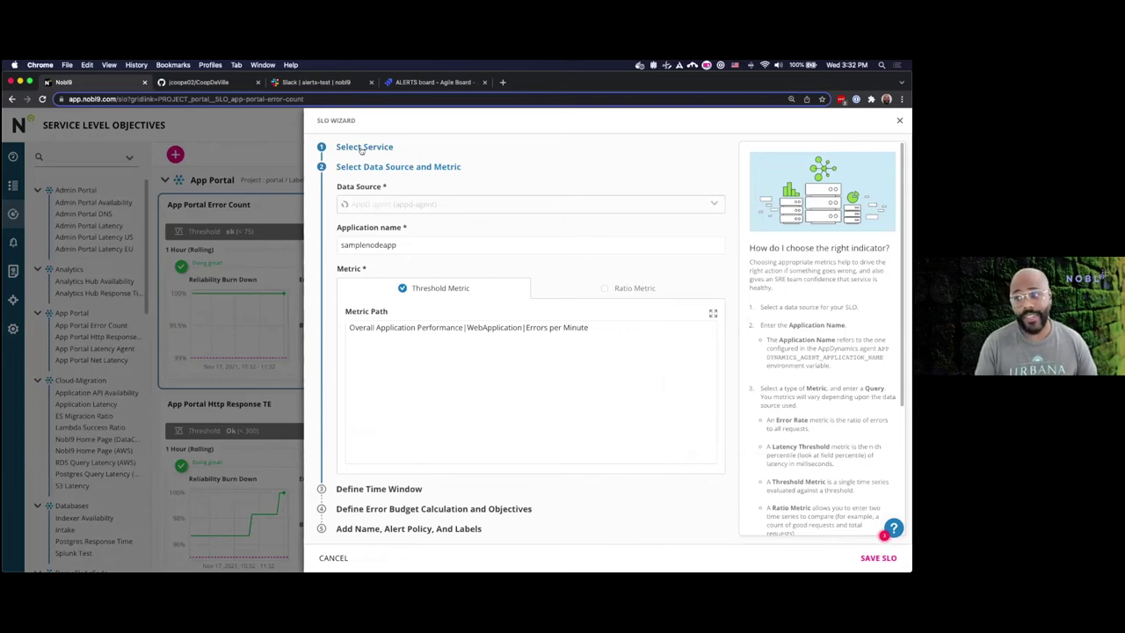
click(361, 150)
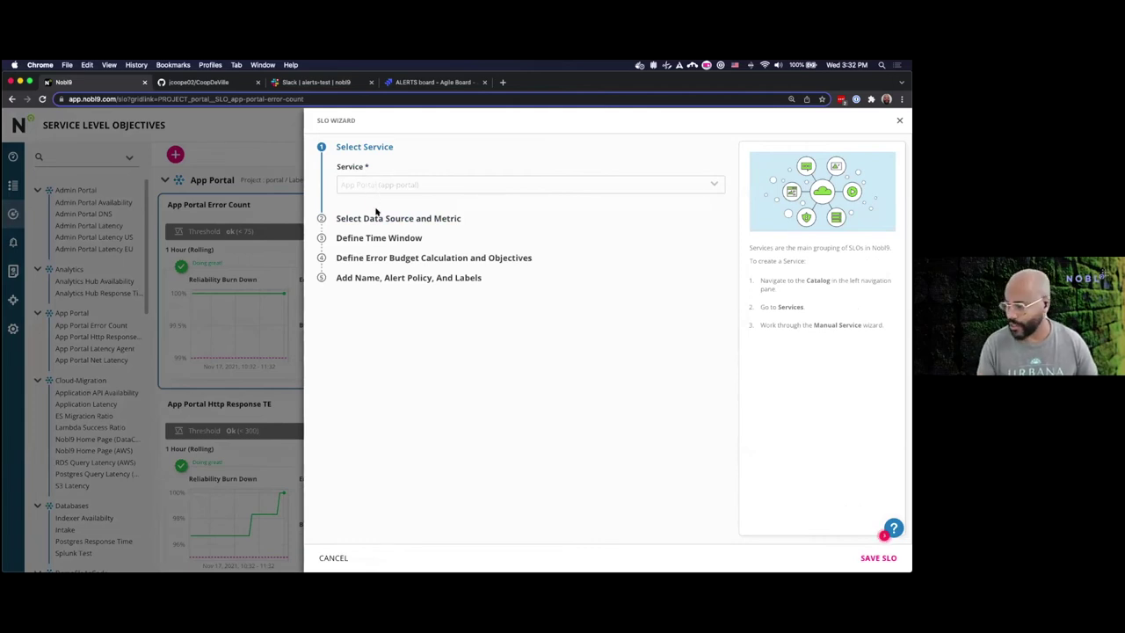
click(380, 219)
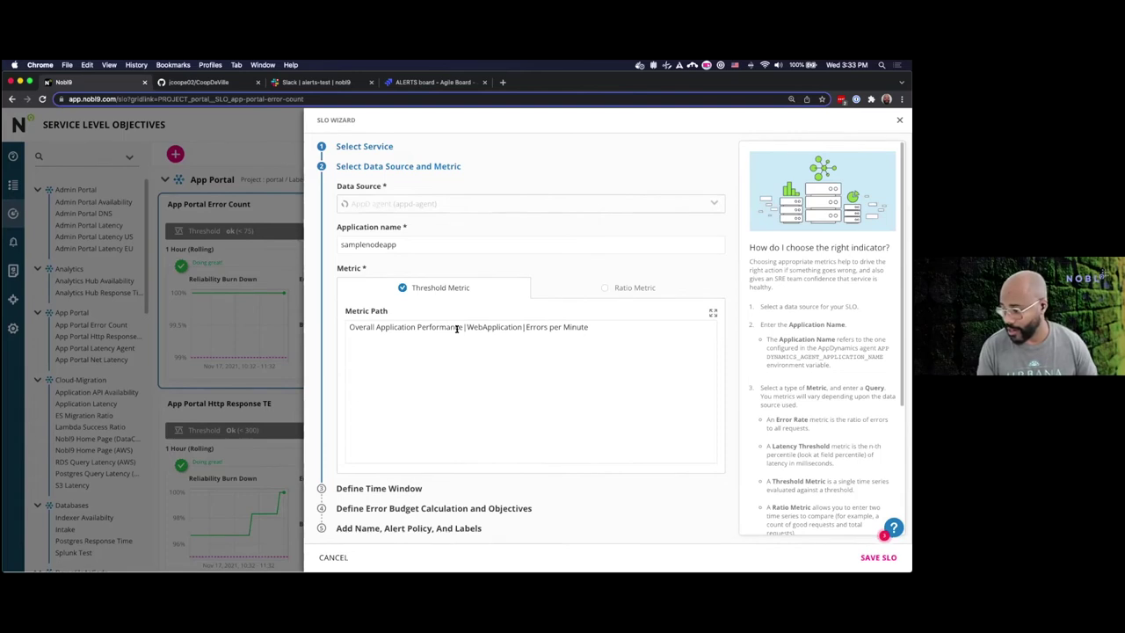
Step: Review the SLO's time window durations, error budget calculation methods and the comparison operators for its objective's value
click(404, 489)
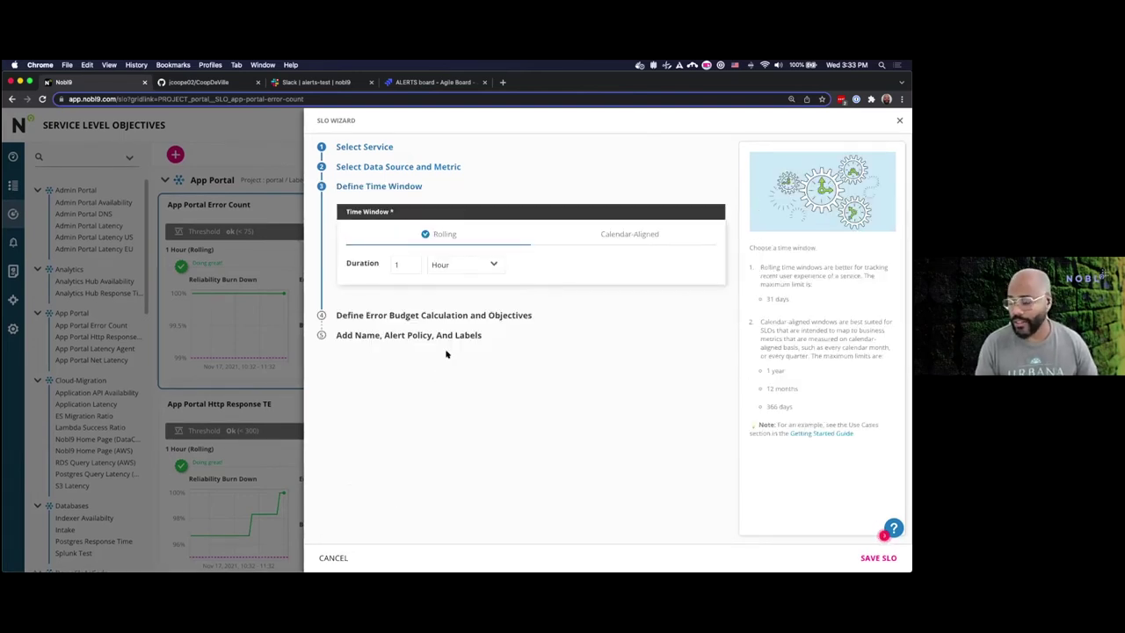
click(471, 261)
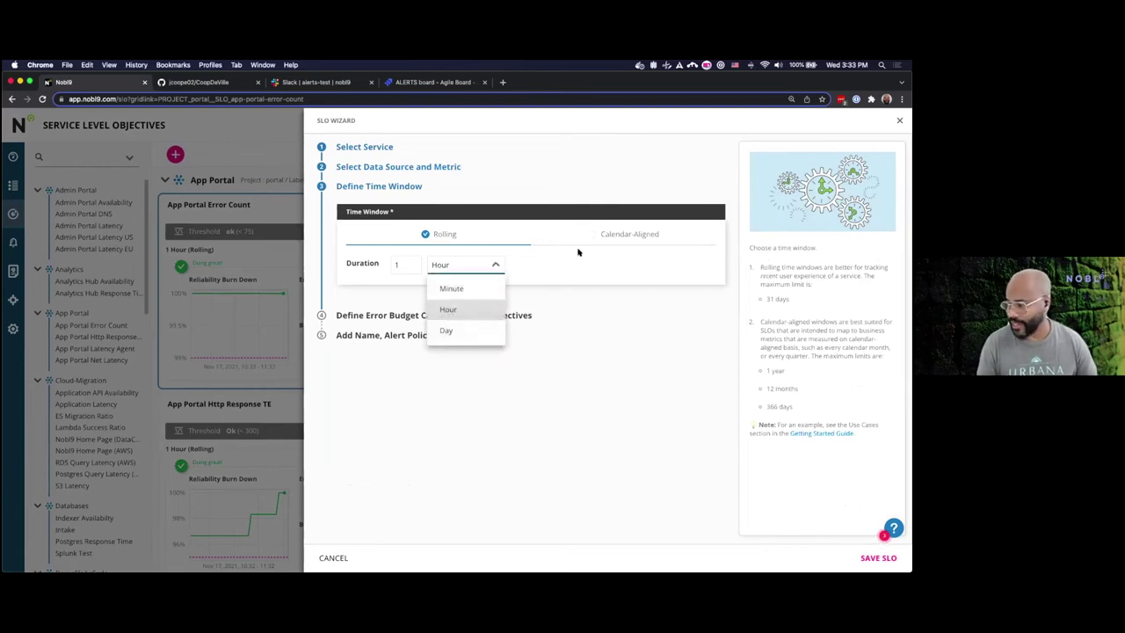
click(393, 315)
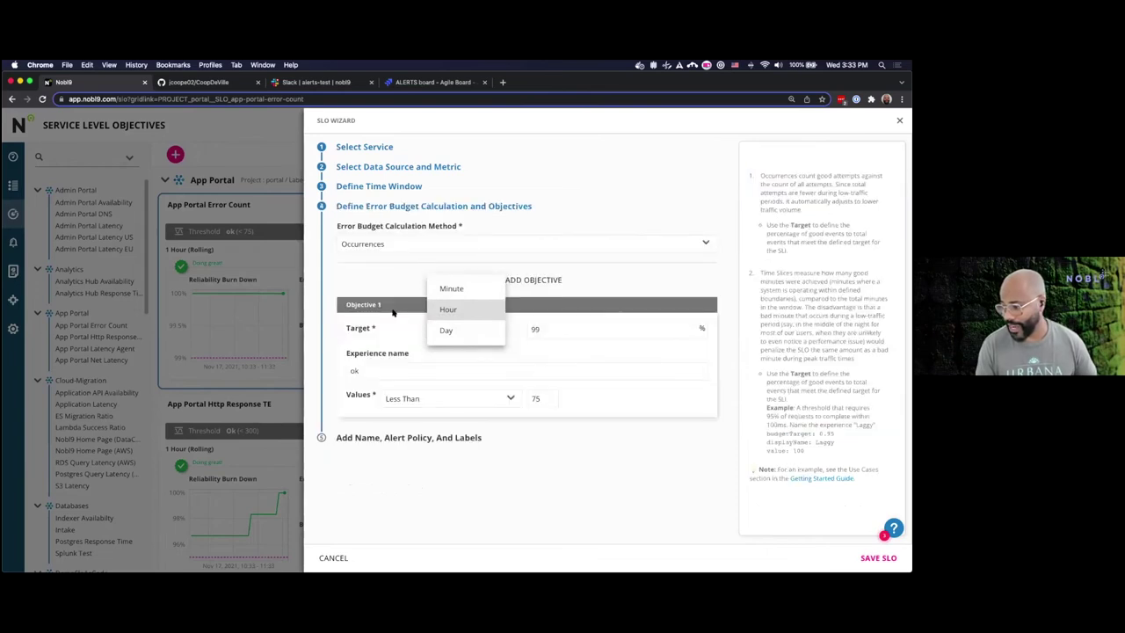
click(457, 250)
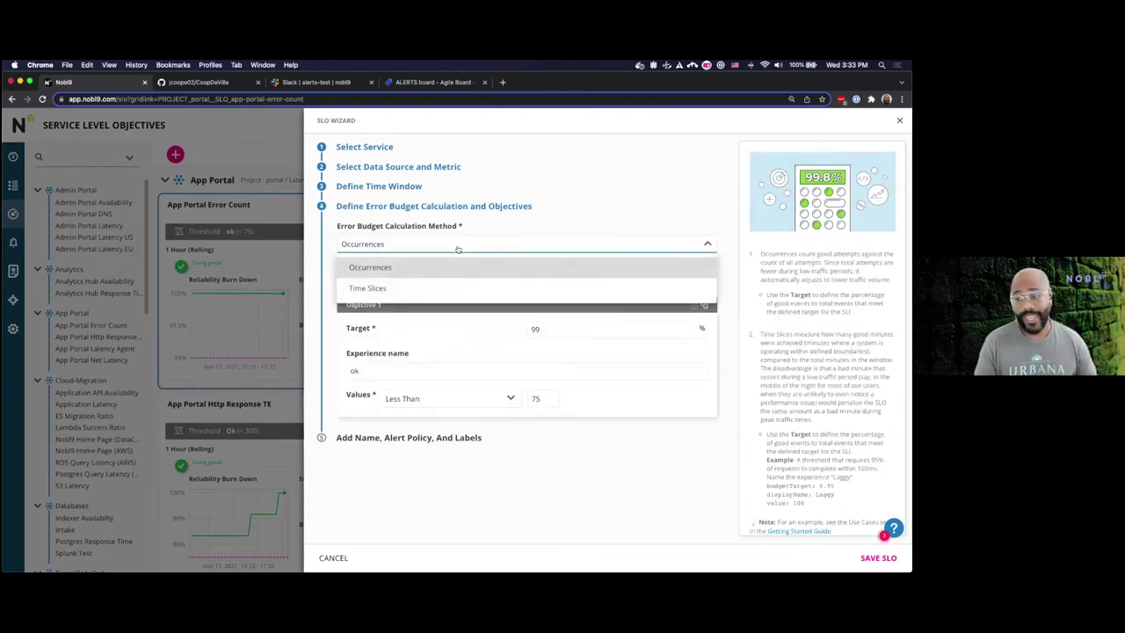
click(474, 325)
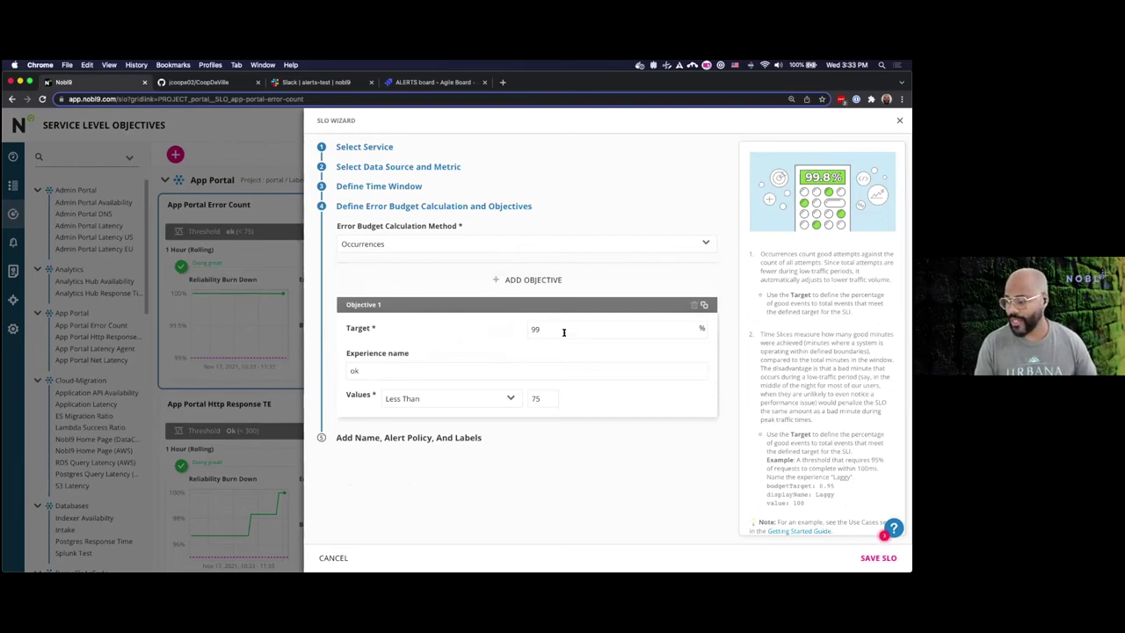
click(509, 398)
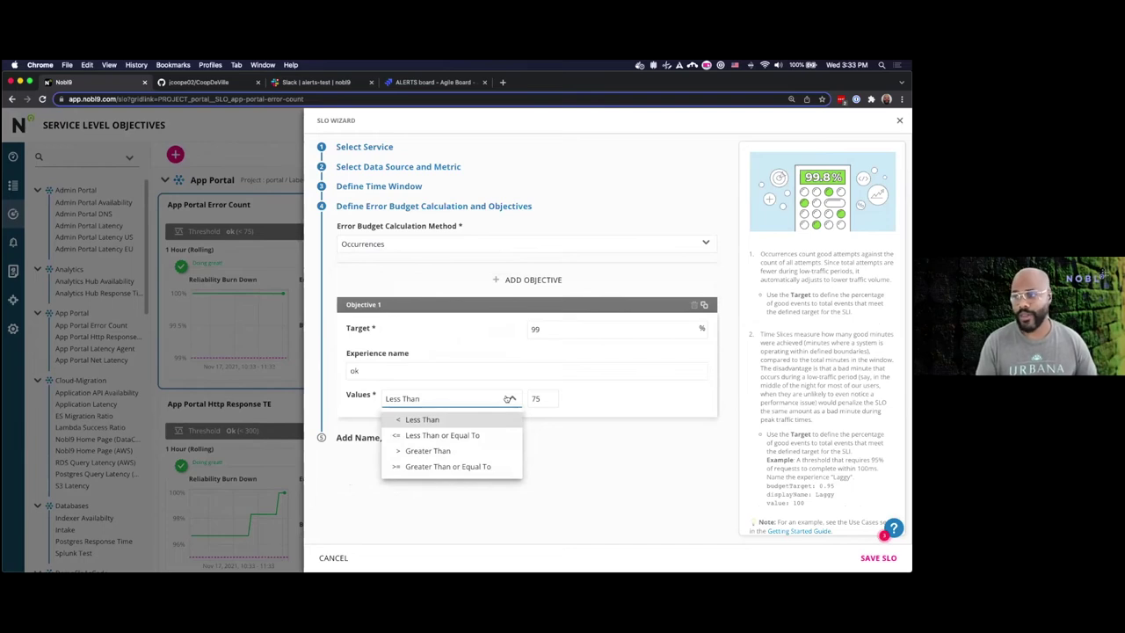
click(421, 443)
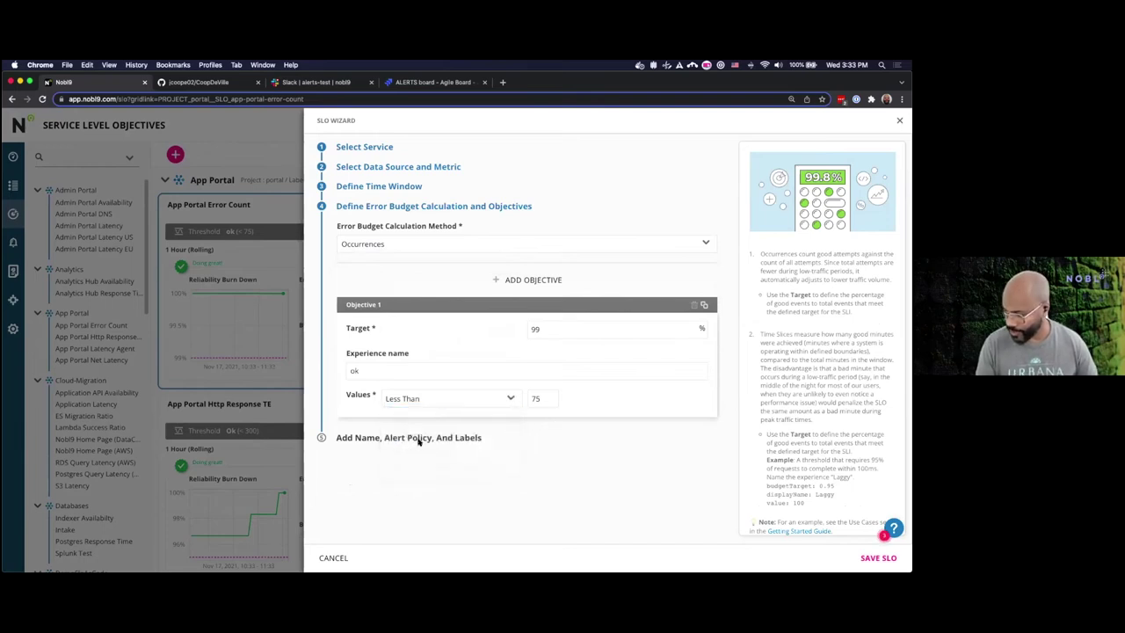
Step: Add the label datasource:appd to the App Portal Error Count SLO, then cancel the edit
click(419, 439)
click(397, 343)
click(332, 362)
click(378, 386)
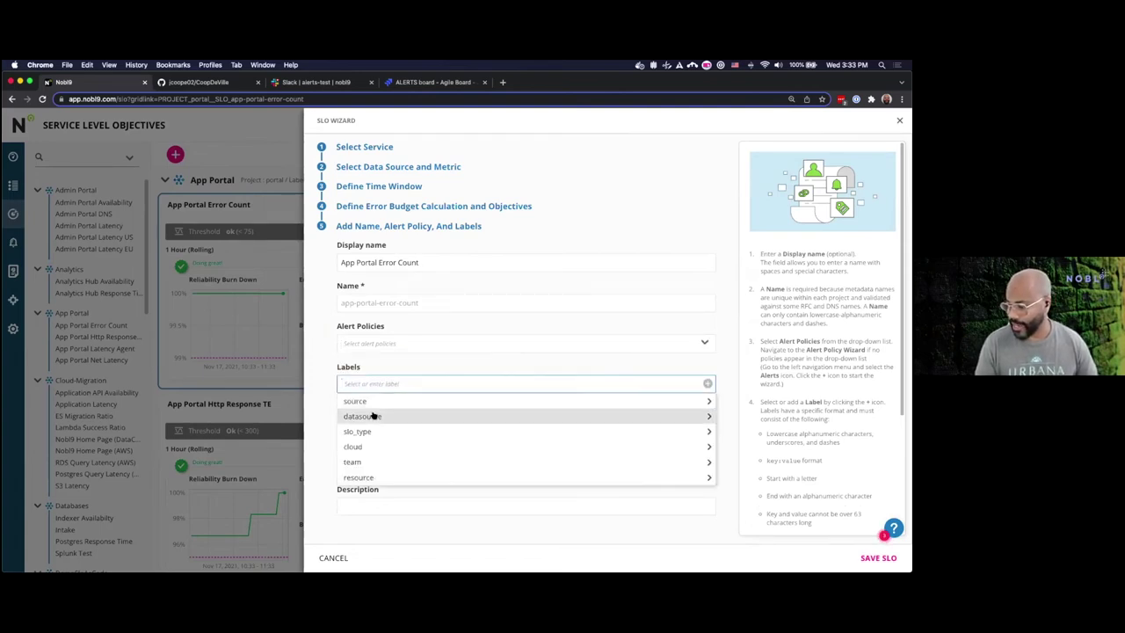
click(371, 415)
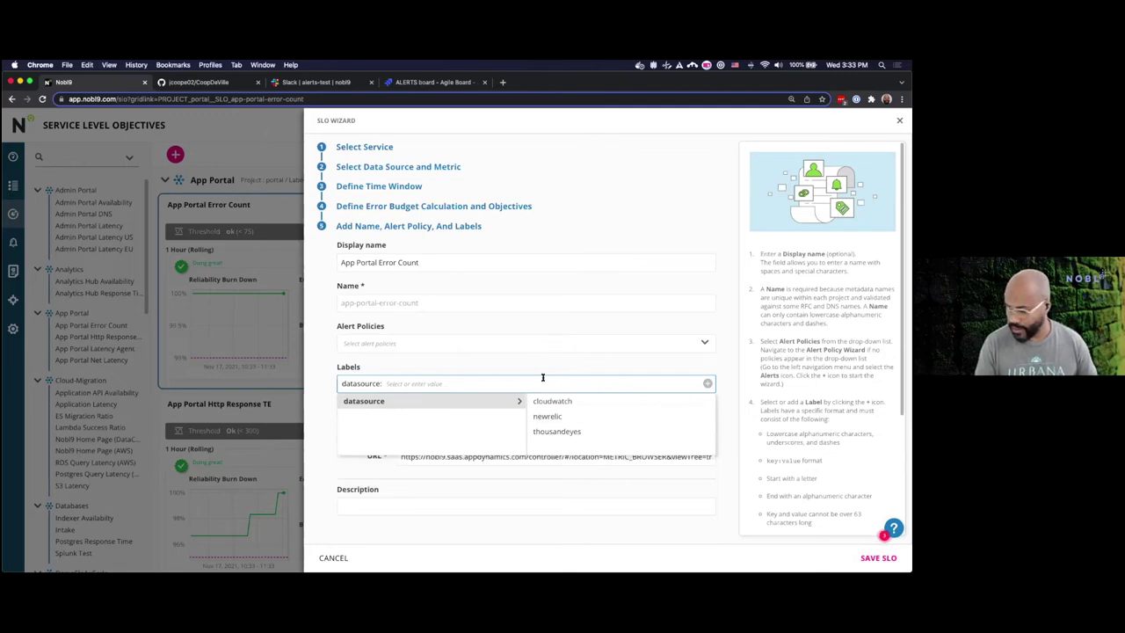
text(appd)
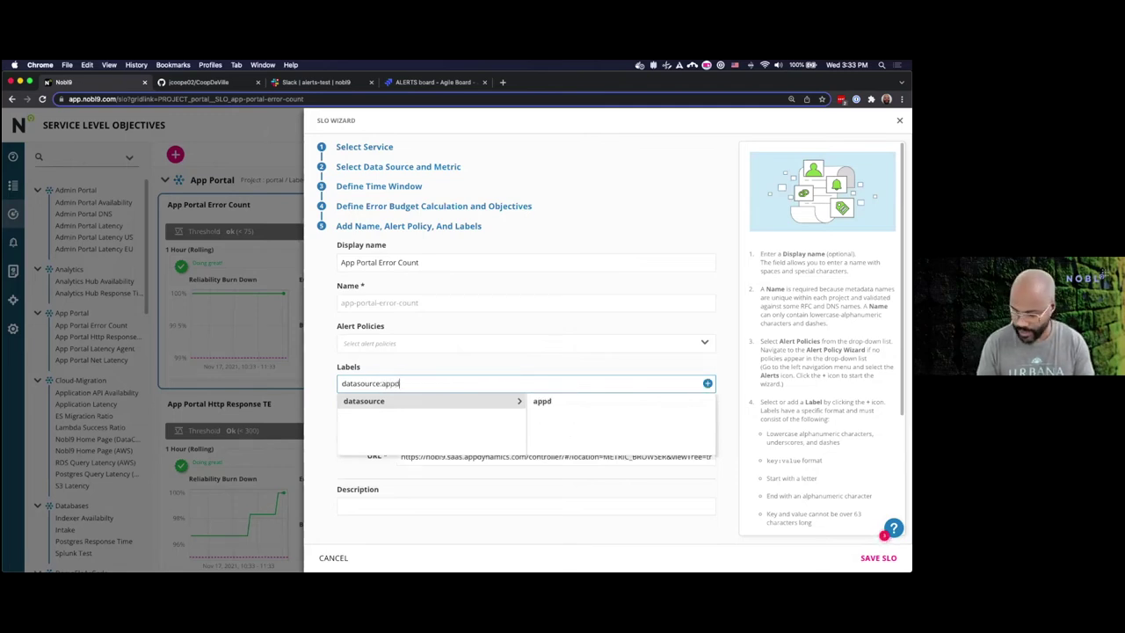
key(Return)
click(479, 369)
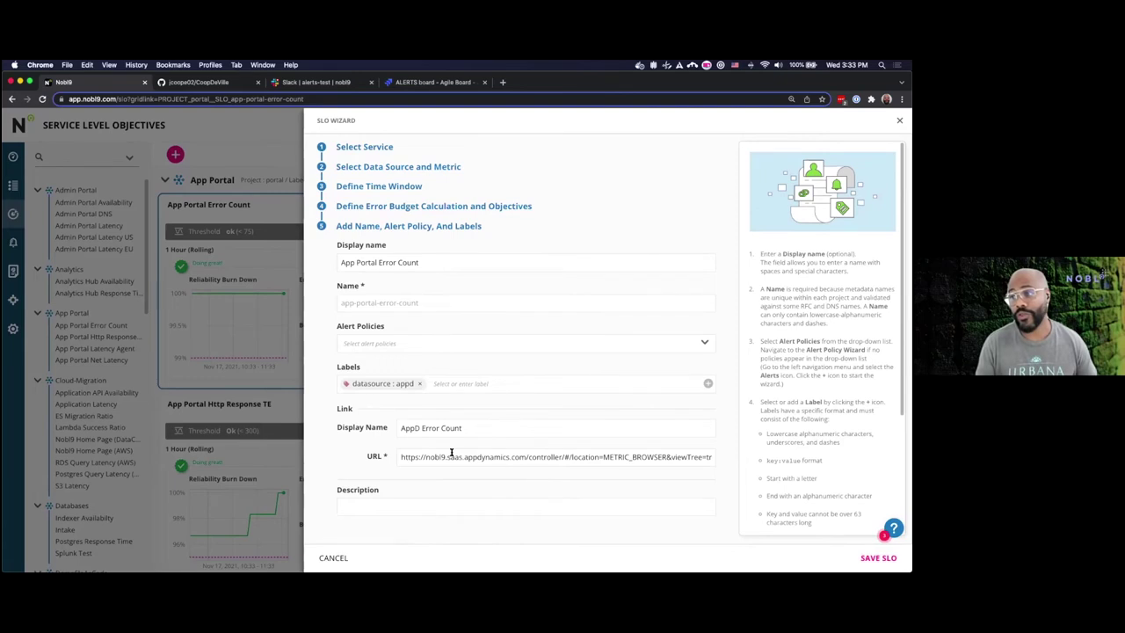
click(339, 557)
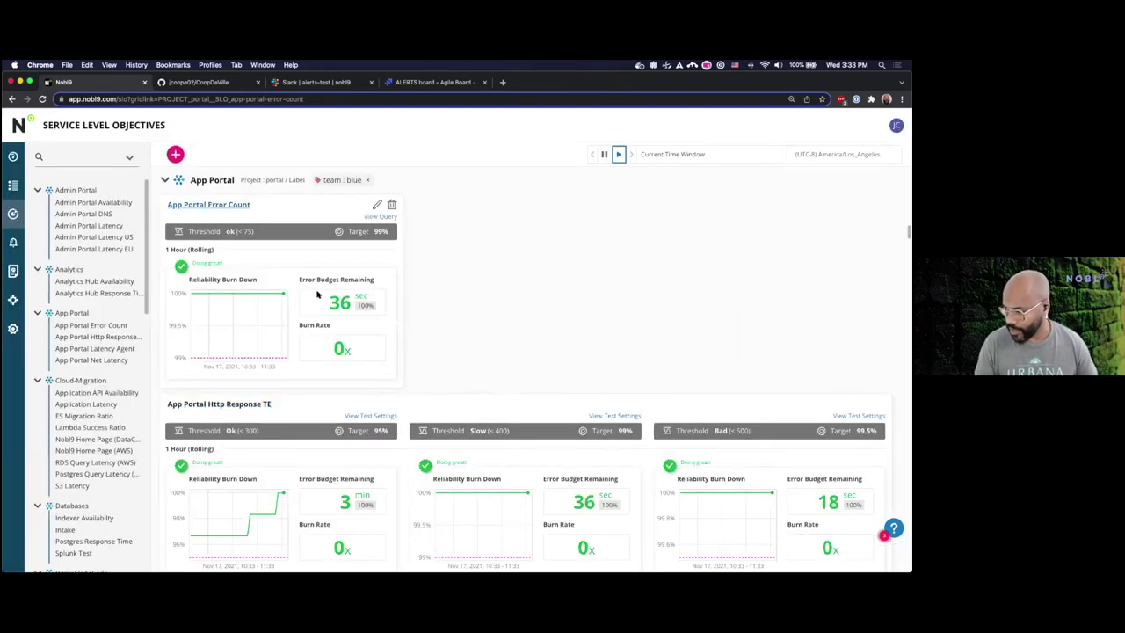
Step: Open the App Portal Error Count details, follow the AppD Error Count link to examine the metric in AppDynamics, and return to Nobl9
click(216, 205)
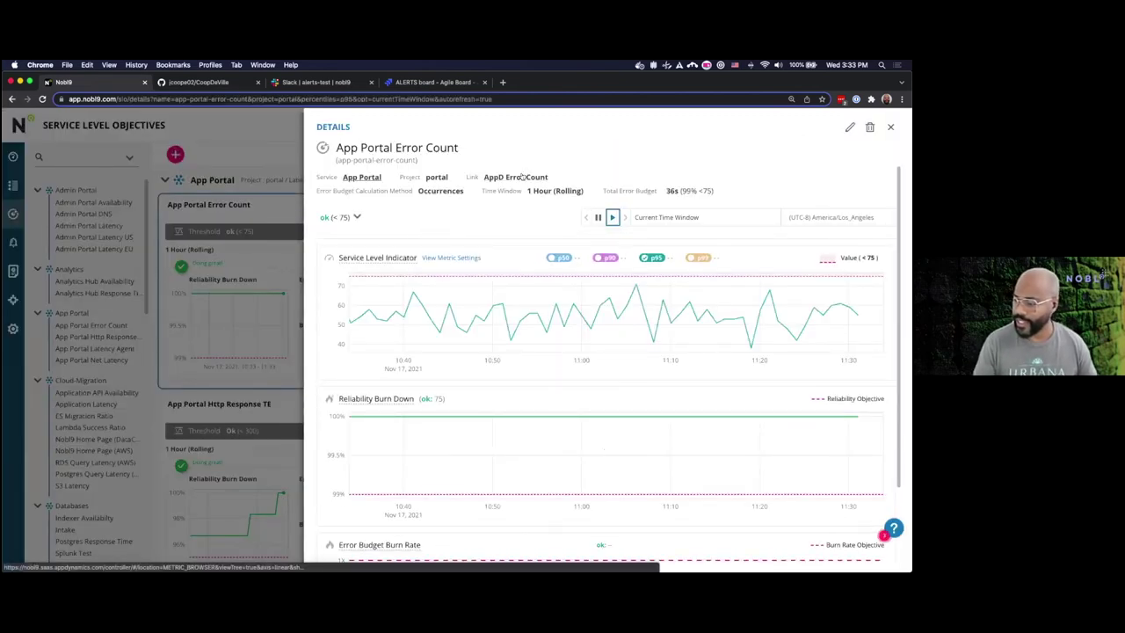
click(521, 177)
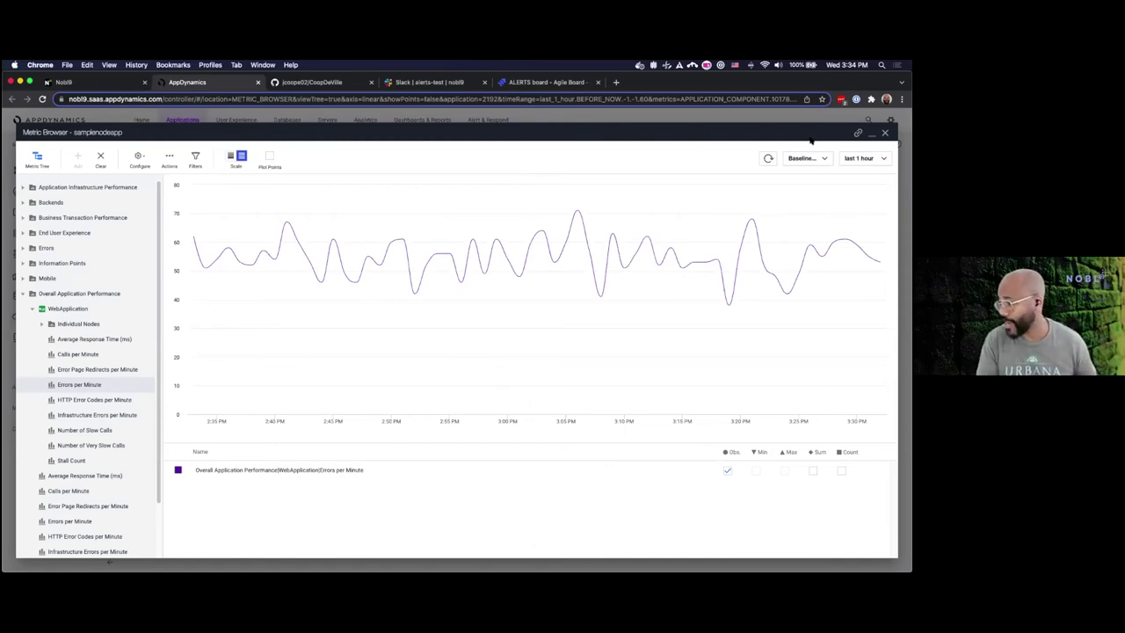
click(881, 133)
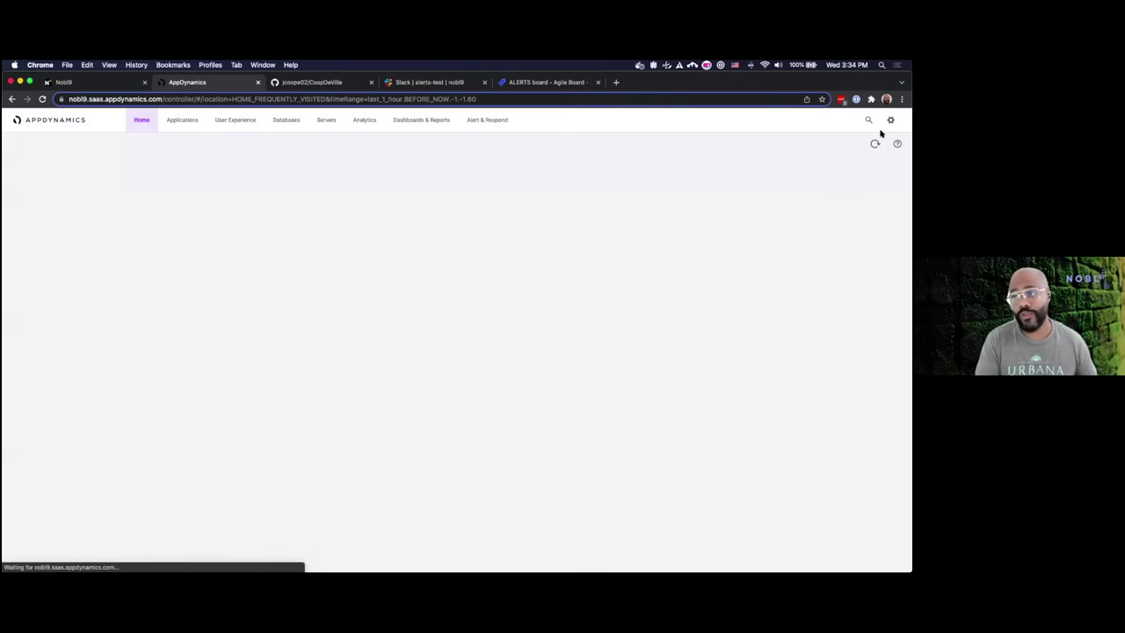
click(95, 82)
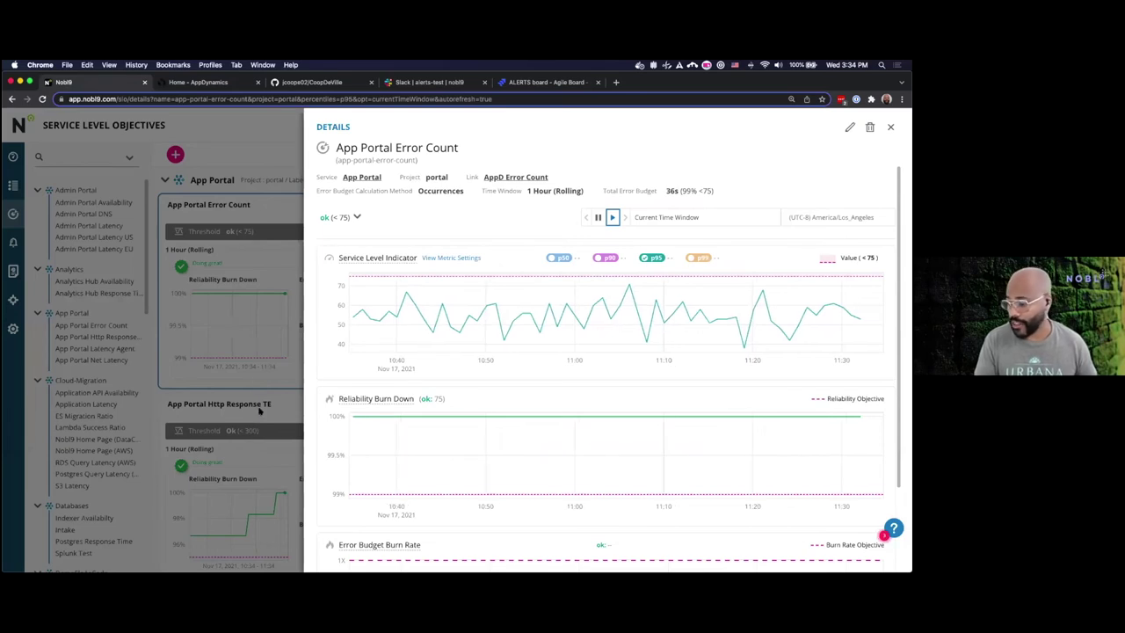
Step: Switch to Visual Studio Code, dismiss the extension notification and run "sloctl get slos > _demo.yml" in the terminal
mouse_move(439, 555)
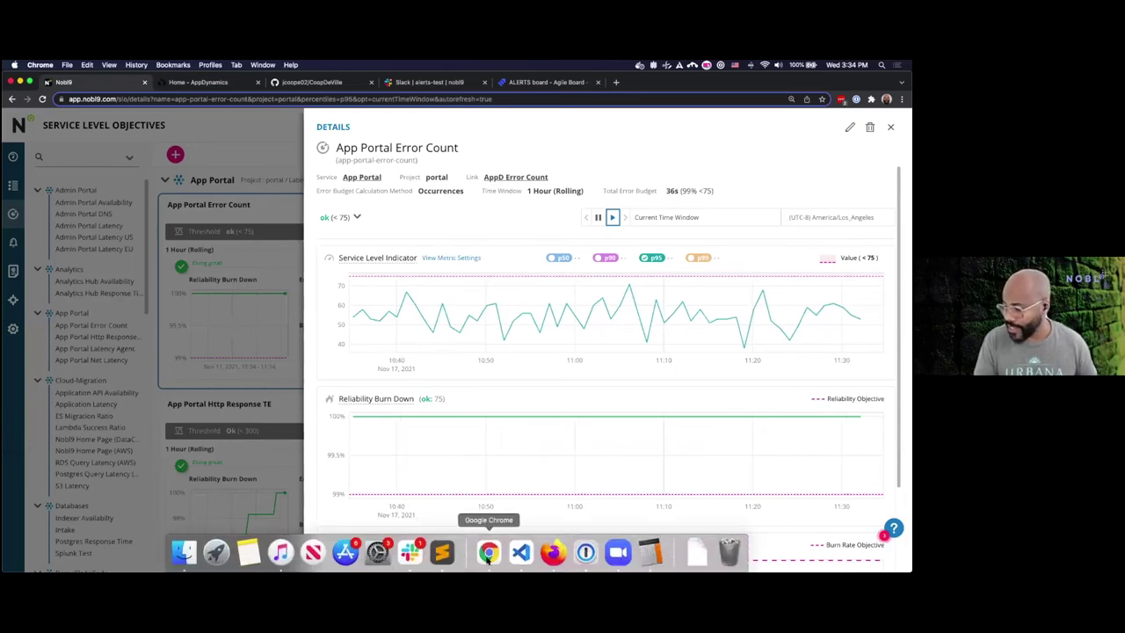
click(519, 553)
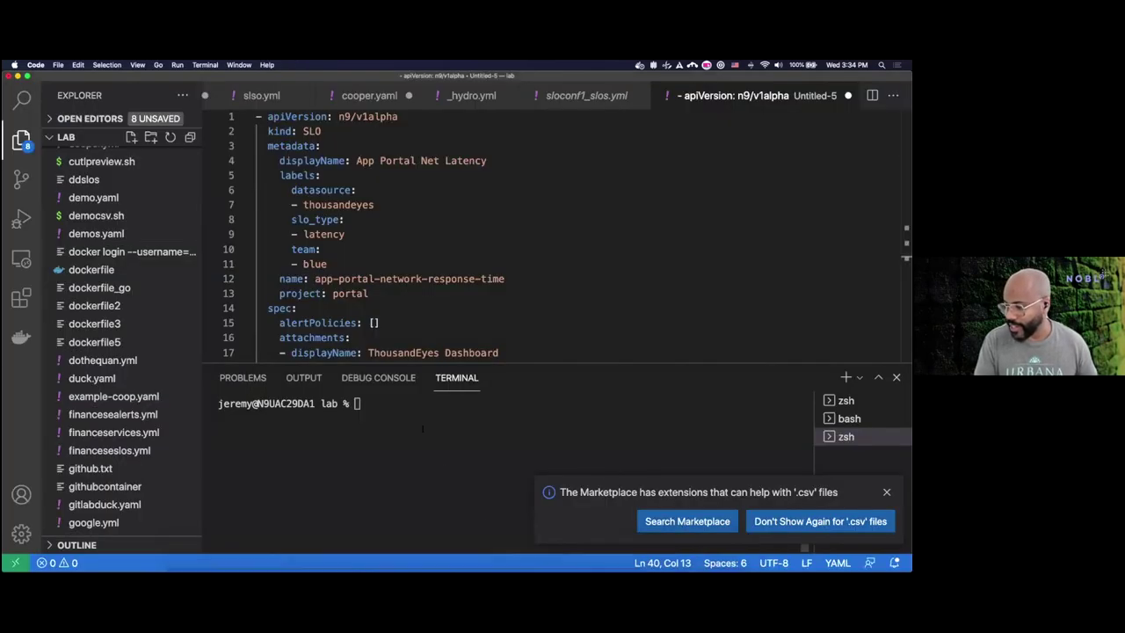
click(886, 492)
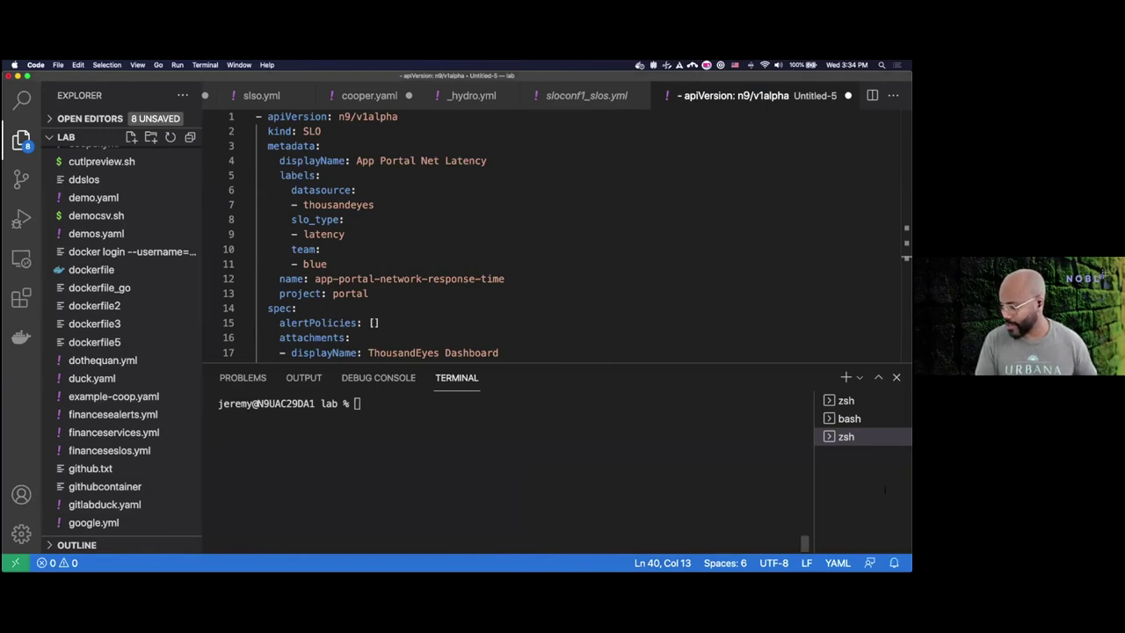
click(444, 420)
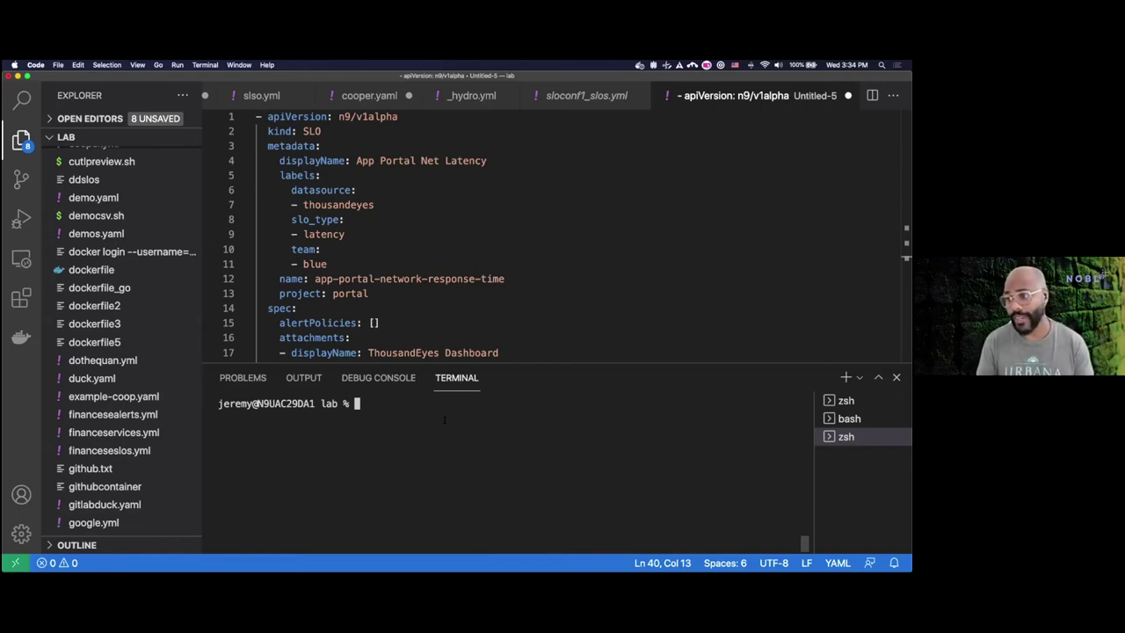
text(sloctl get slos > _)
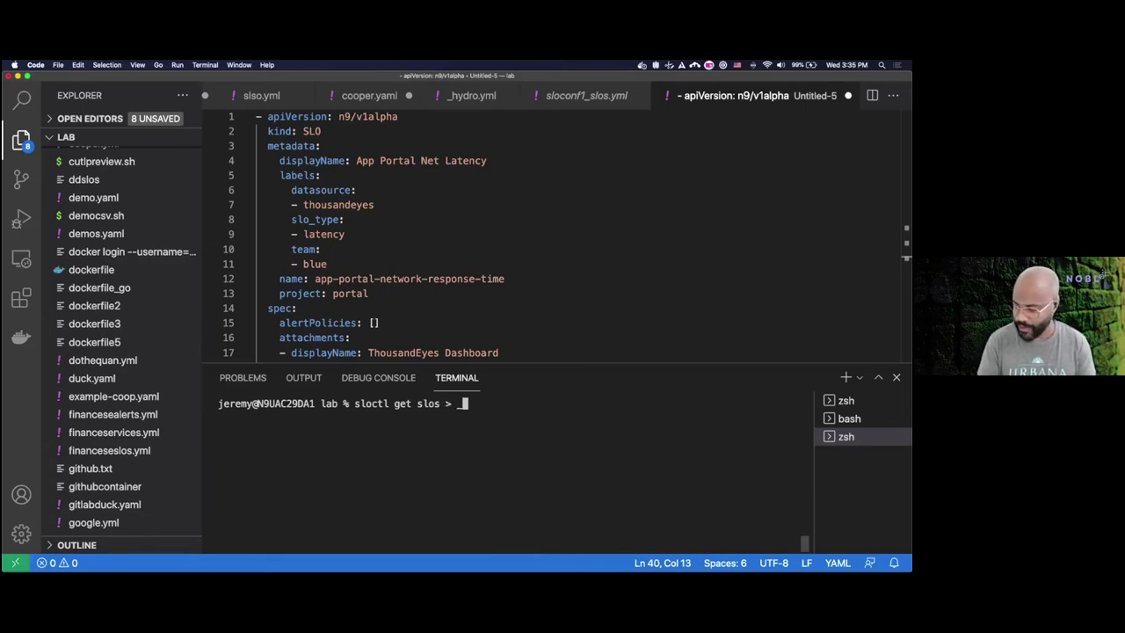
text(demo)
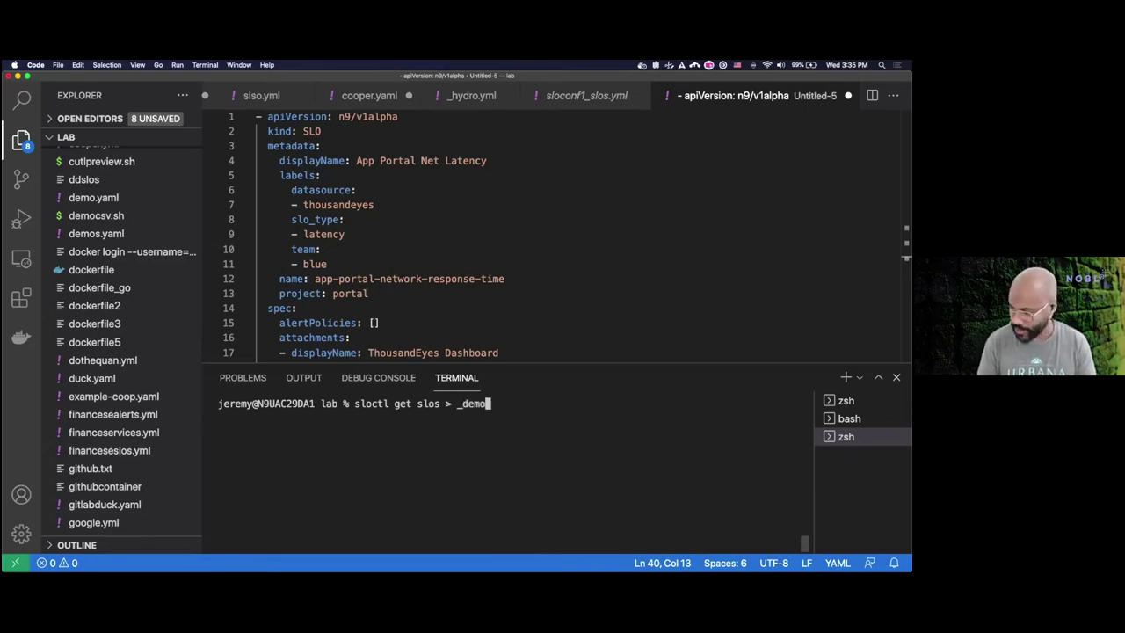
text(.yml)
key(Return)
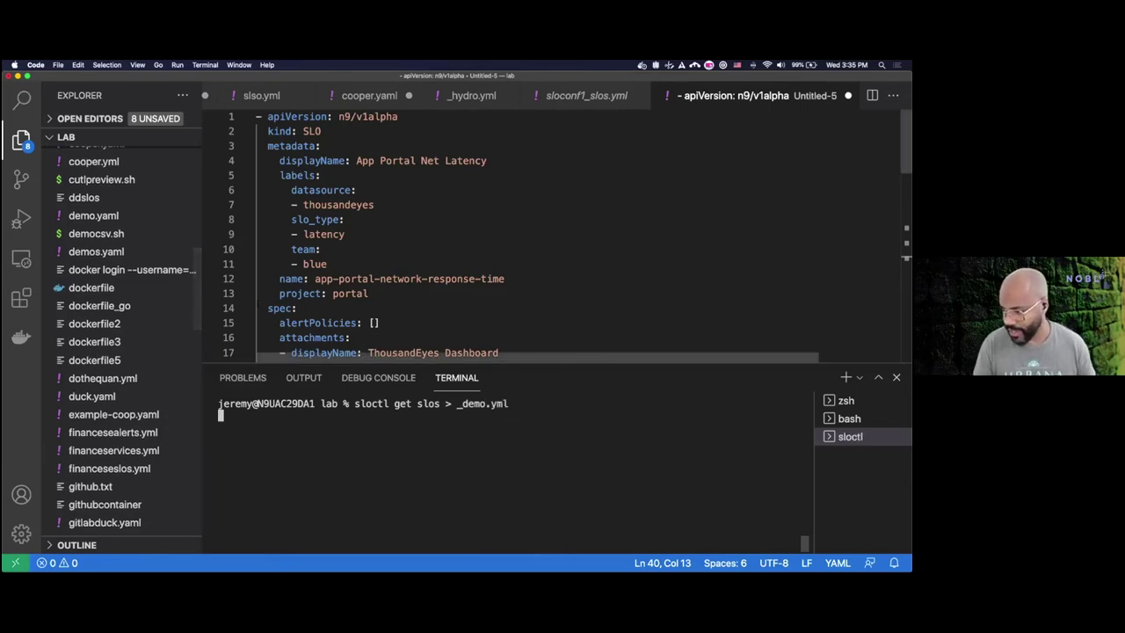
Step: Open demo.yaml, enlarge the editor area and examine the search-results SLO definition
click(91, 215)
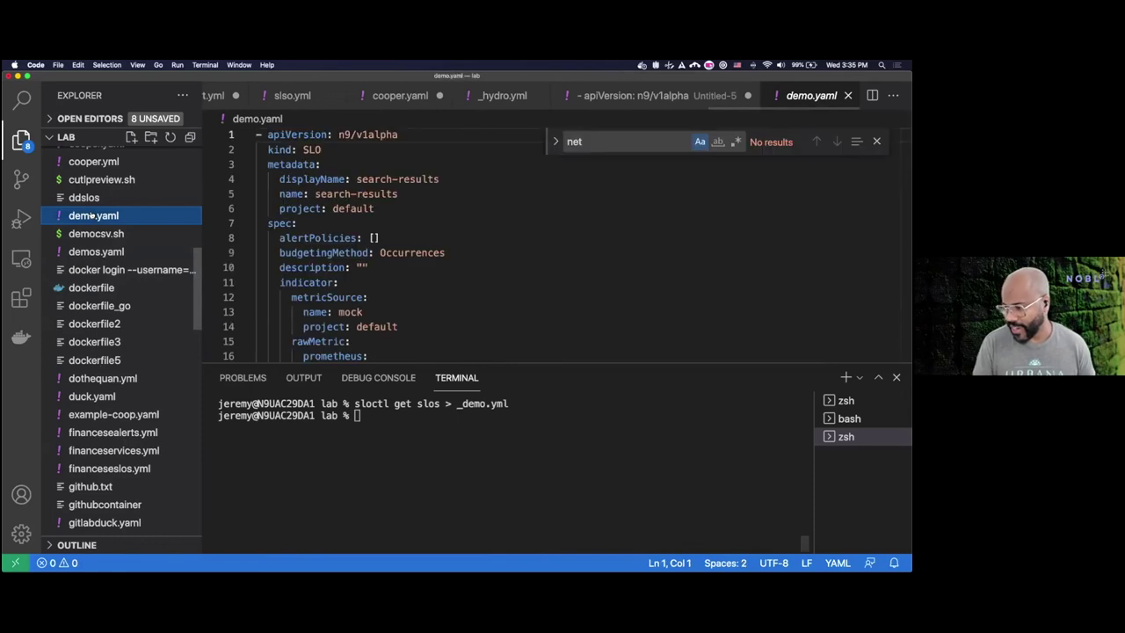
drag(529, 360, 529, 460)
scroll(529, 422, down, 1)
scroll(529, 358, down, 6)
scroll(529, 357, up, 3)
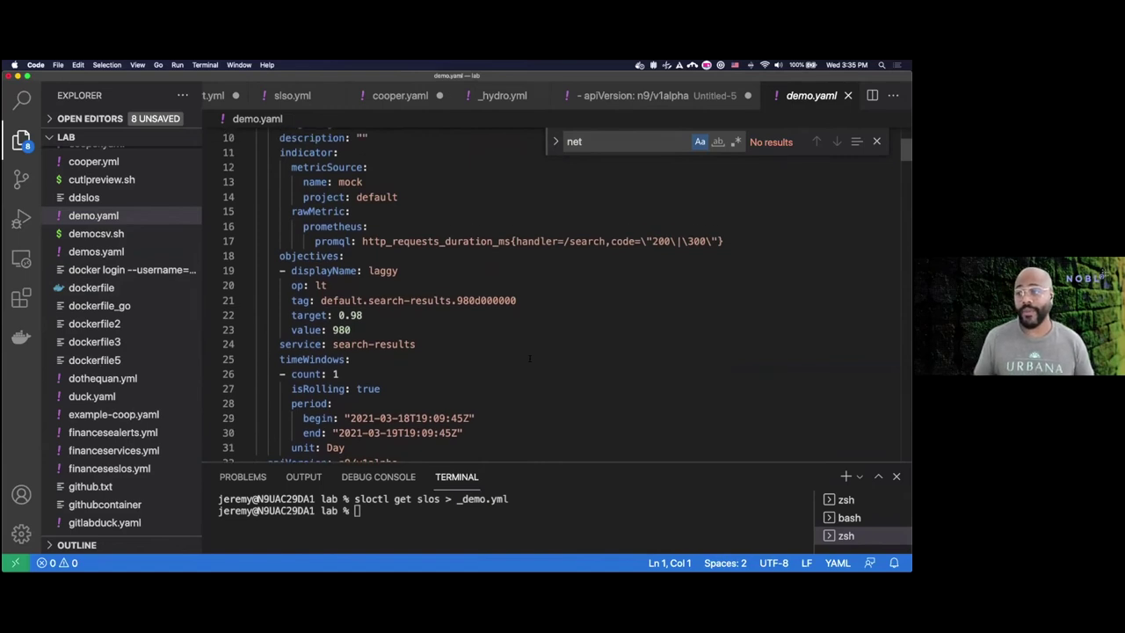
scroll(528, 357, up, 3)
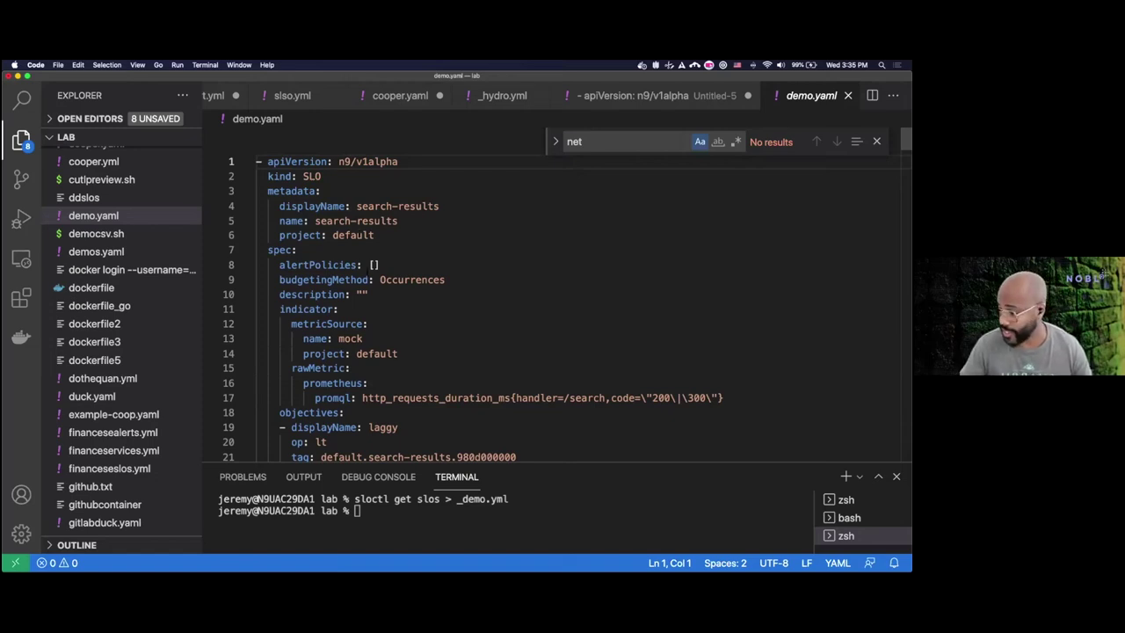
Step: Examine the rest of the search-results SLO definition, and switch to Chrome to open slos/site_slos.yaml in the CoopDeVille GitHub repository
scroll(563, 294, down, 2)
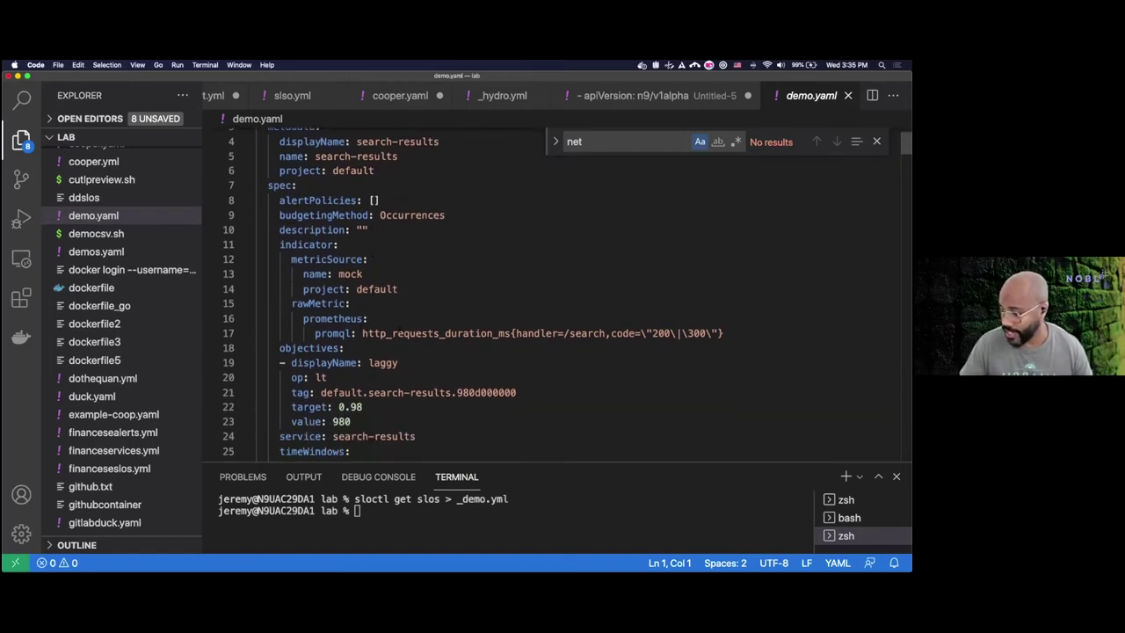
scroll(563, 295, down, 3)
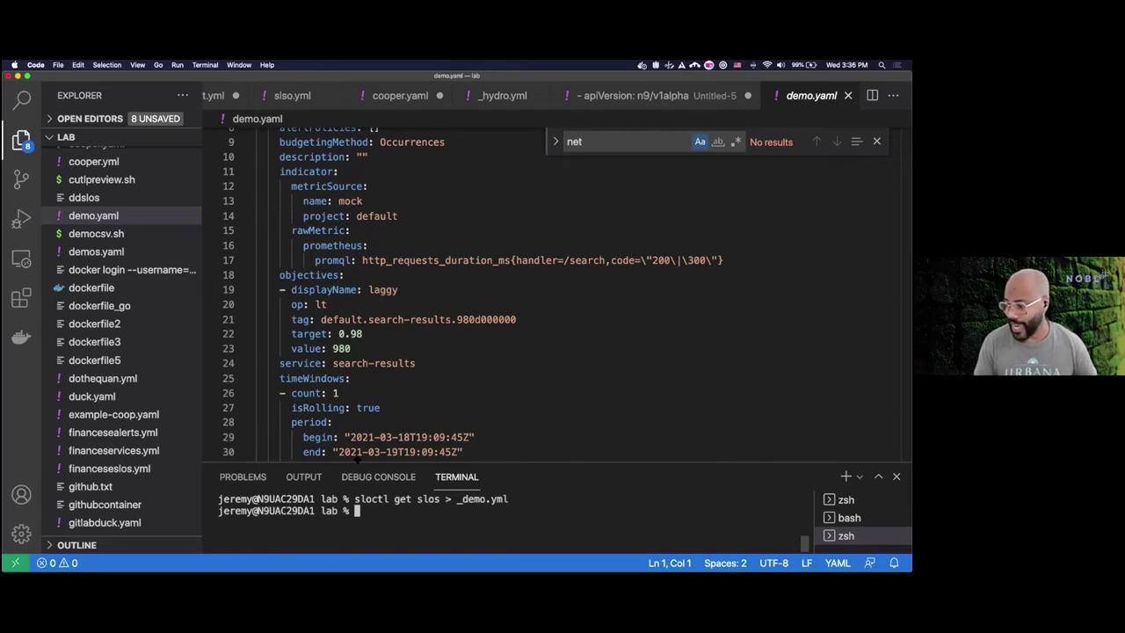
mouse_move(459, 564)
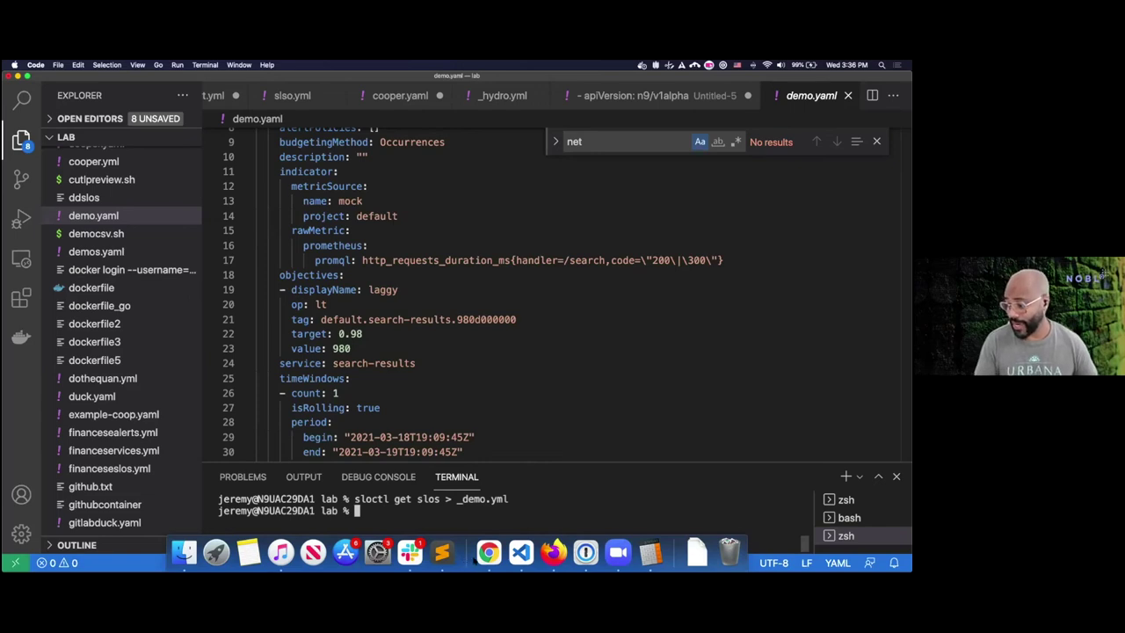
click(488, 551)
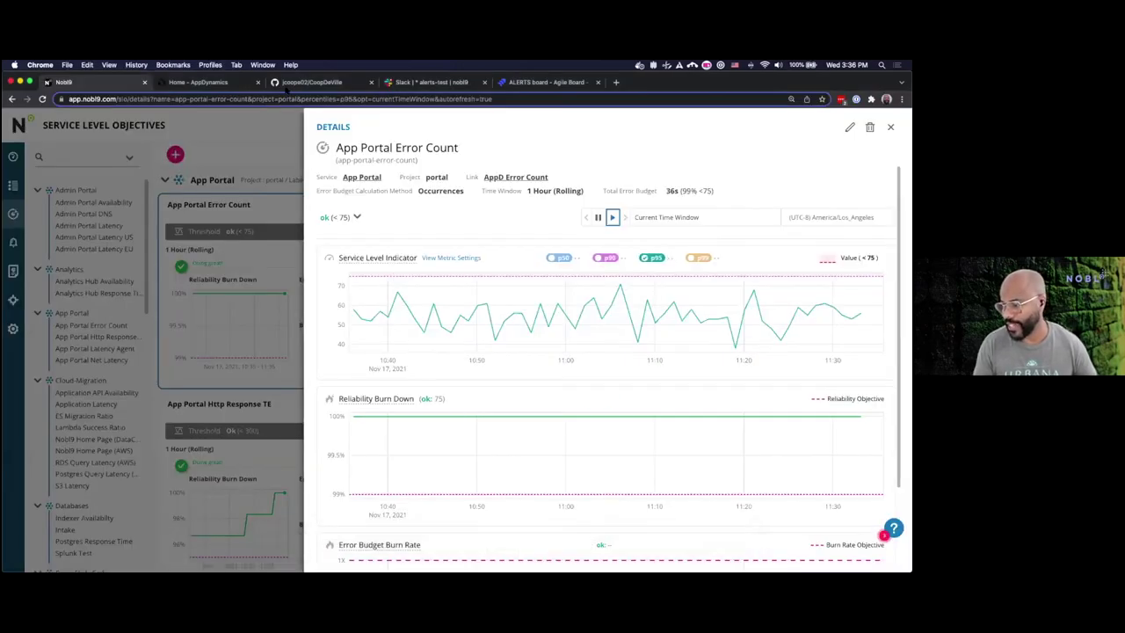
click(288, 84)
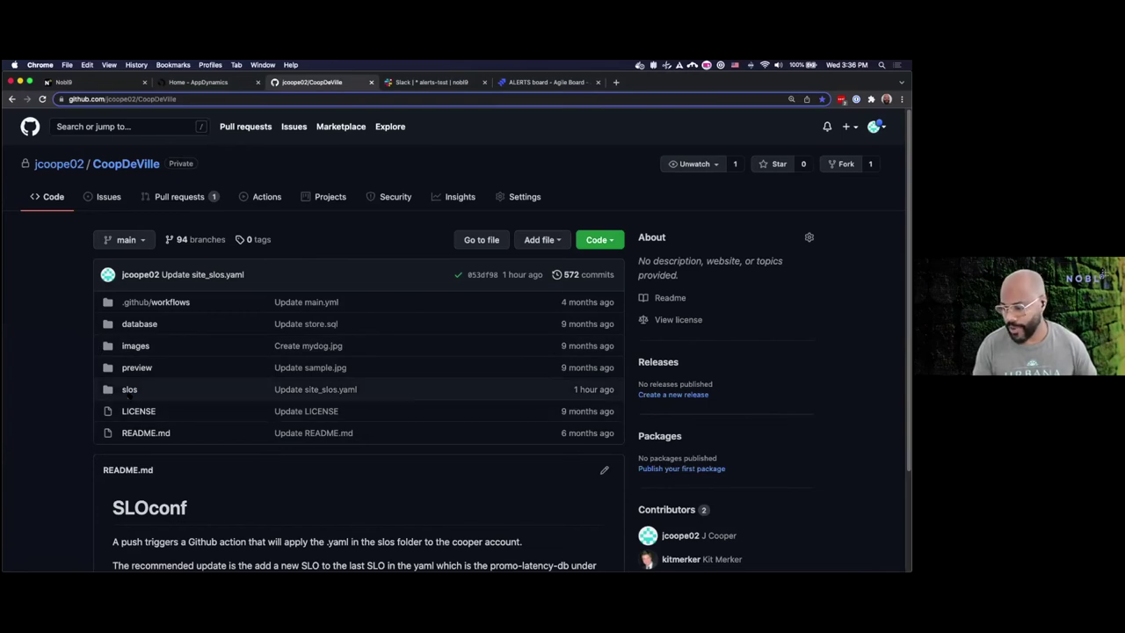
click(130, 390)
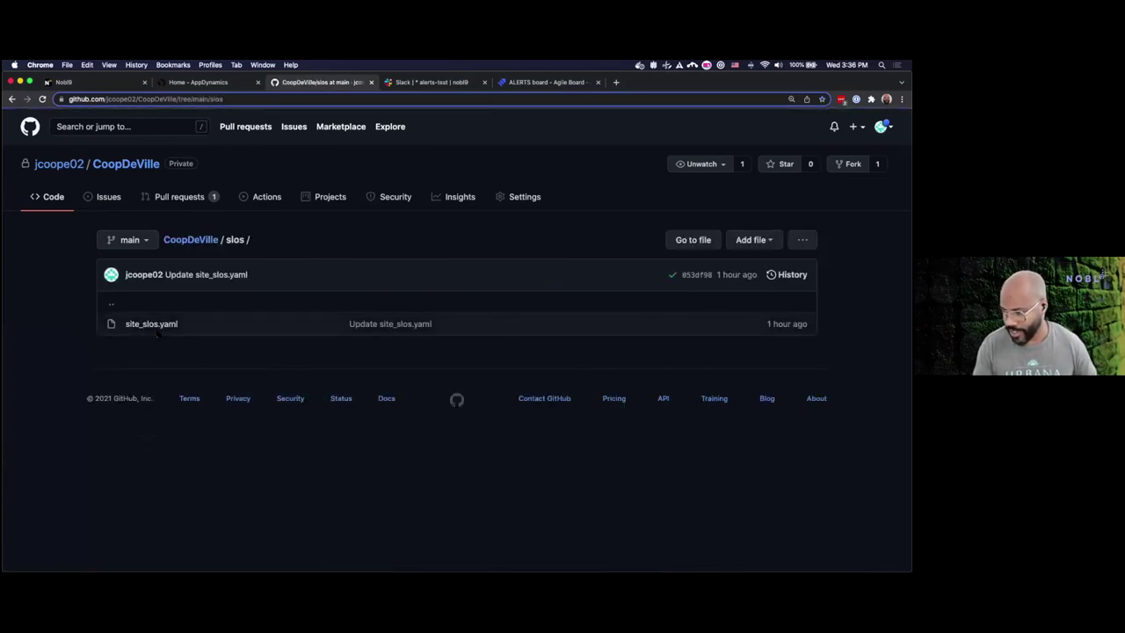
click(158, 325)
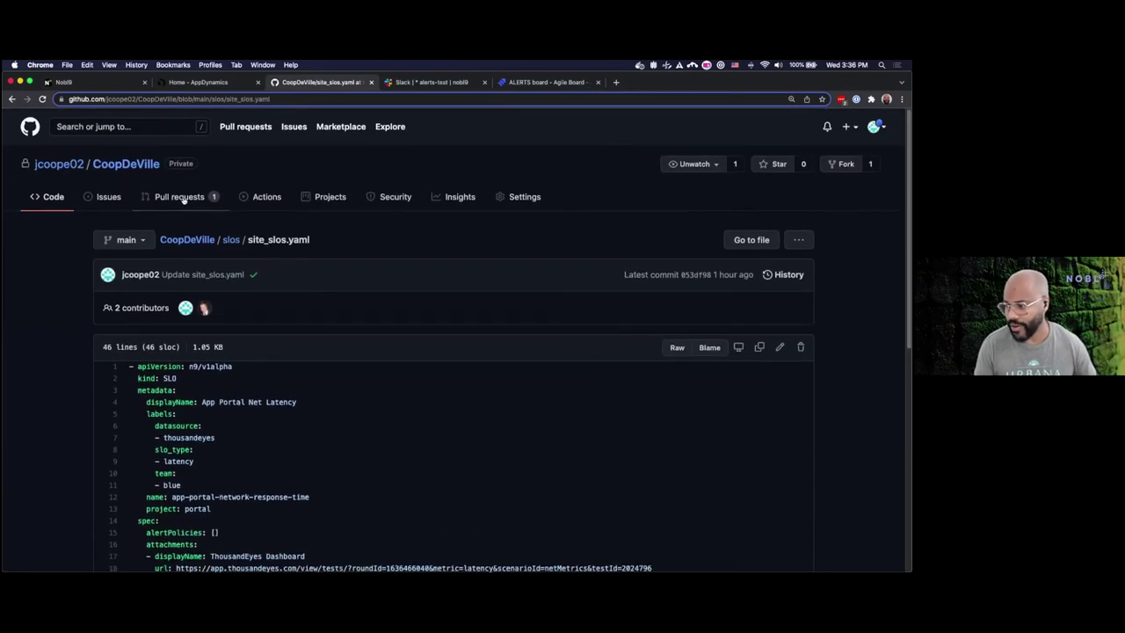
Step: Merge pull request #68, Update site_slos.yaml, into main and open the Update Nobl9 slos workflow run that it triggers
click(181, 201)
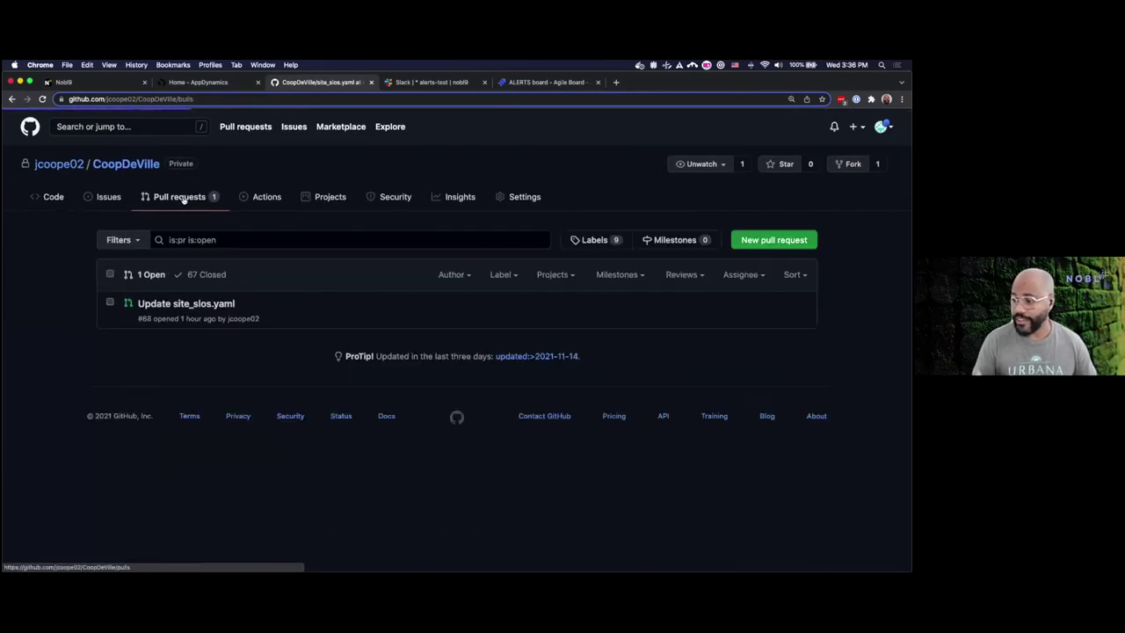
click(208, 303)
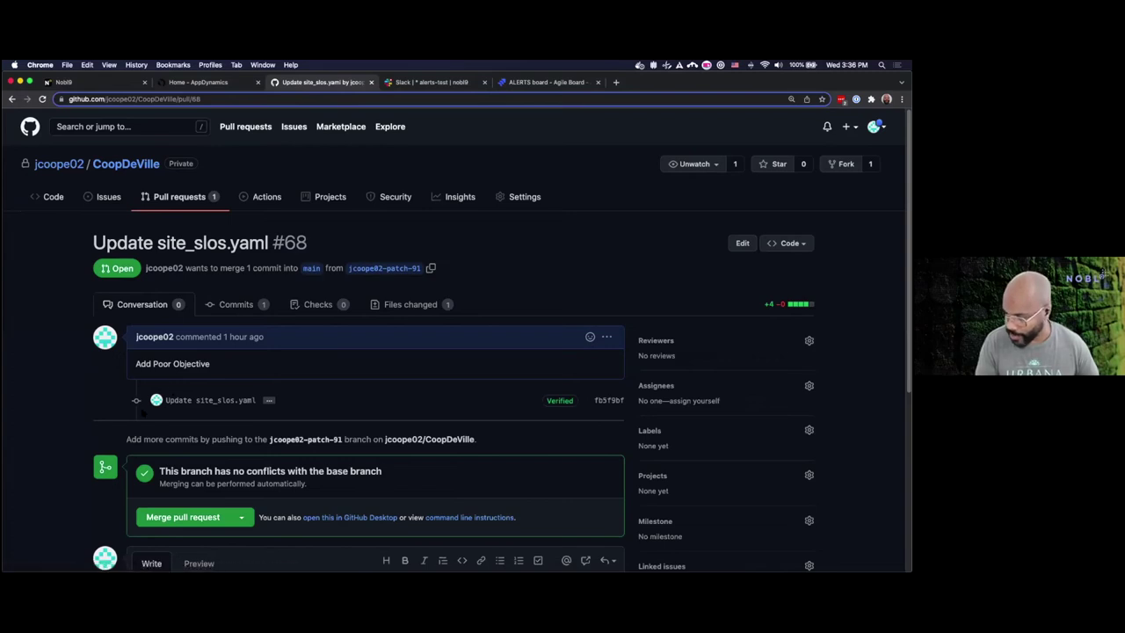
click(185, 518)
click(189, 536)
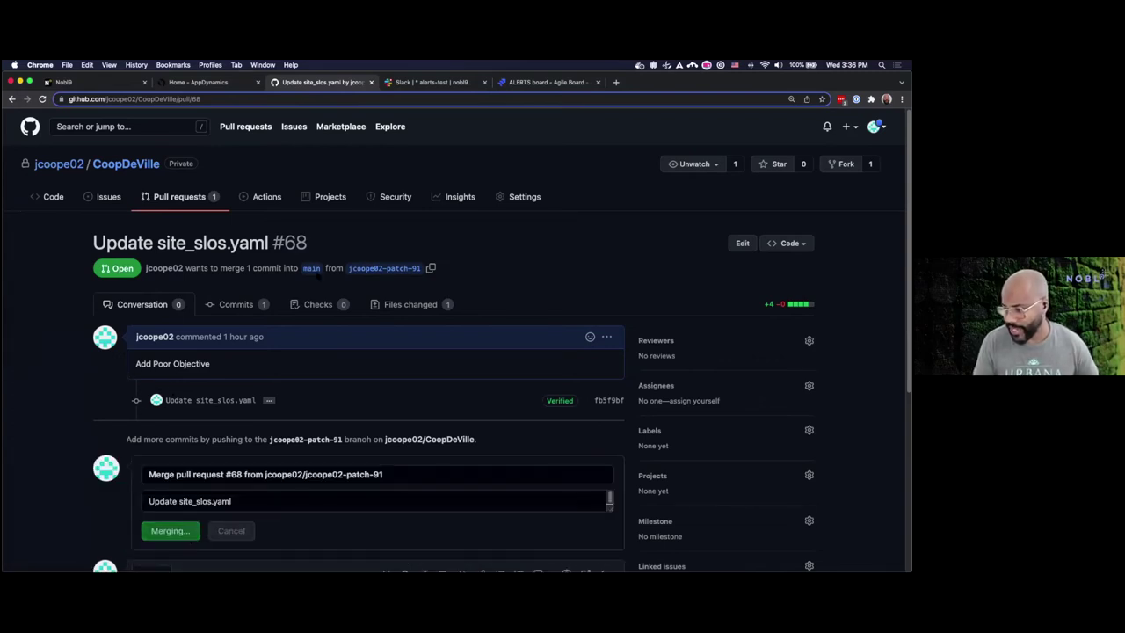
click(271, 197)
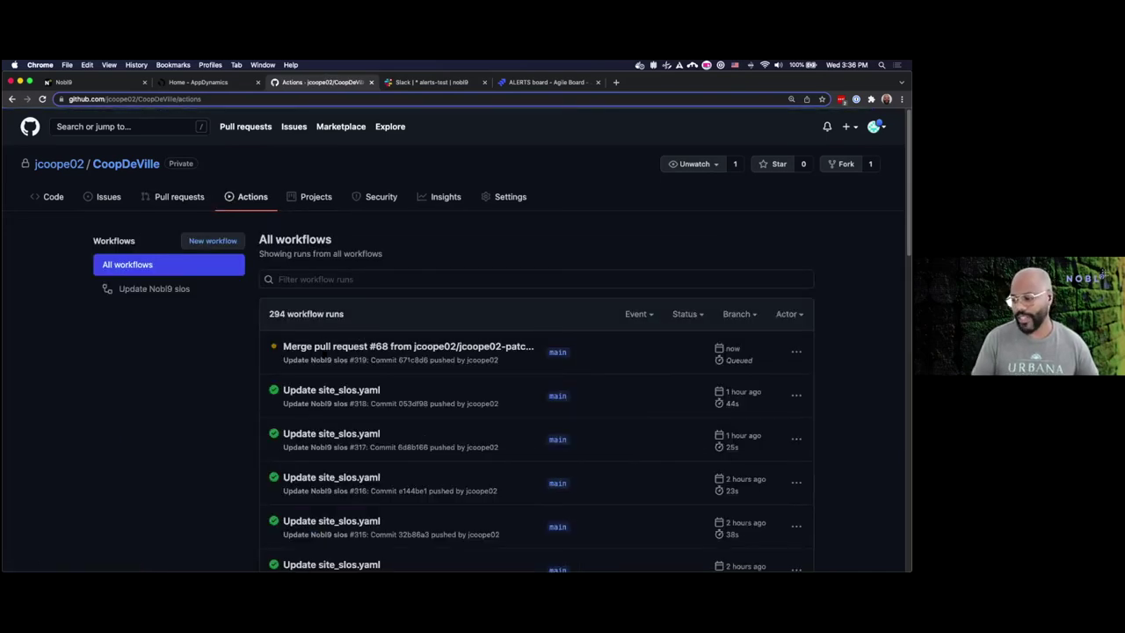
click(322, 347)
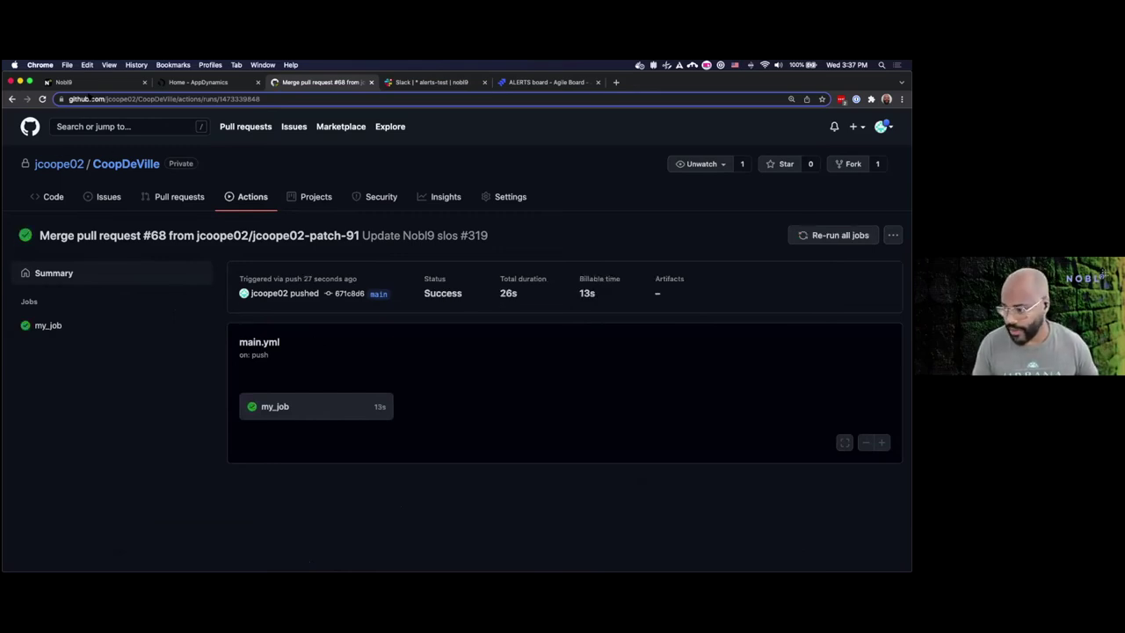
Step: Return to Nobl9, close the App Portal Error Count details and open the Service Health overview
click(84, 82)
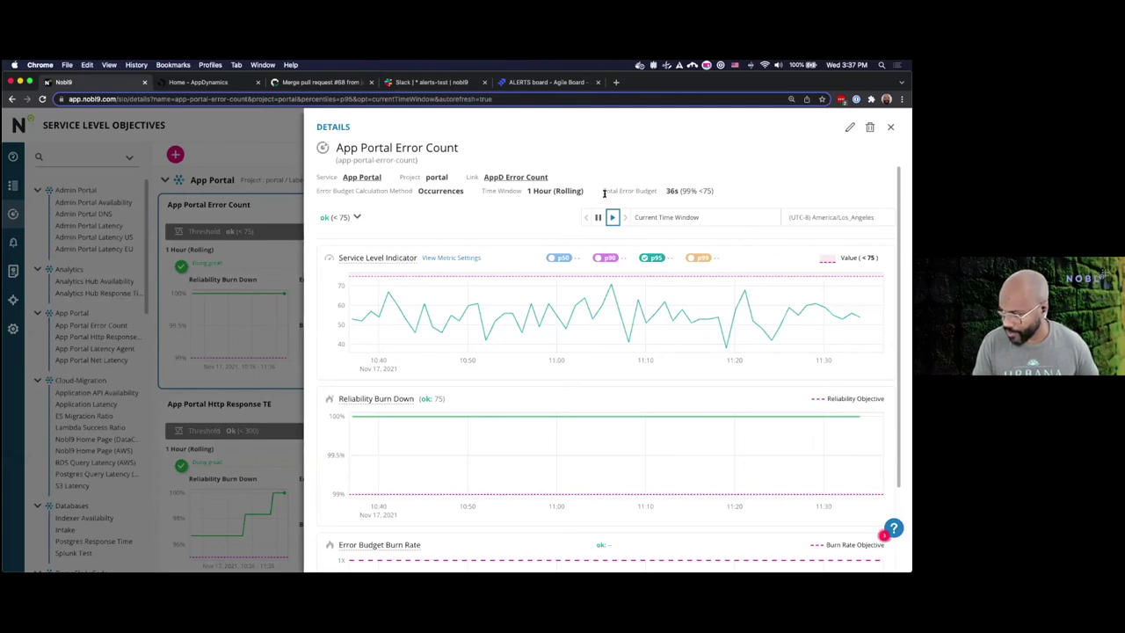
click(890, 127)
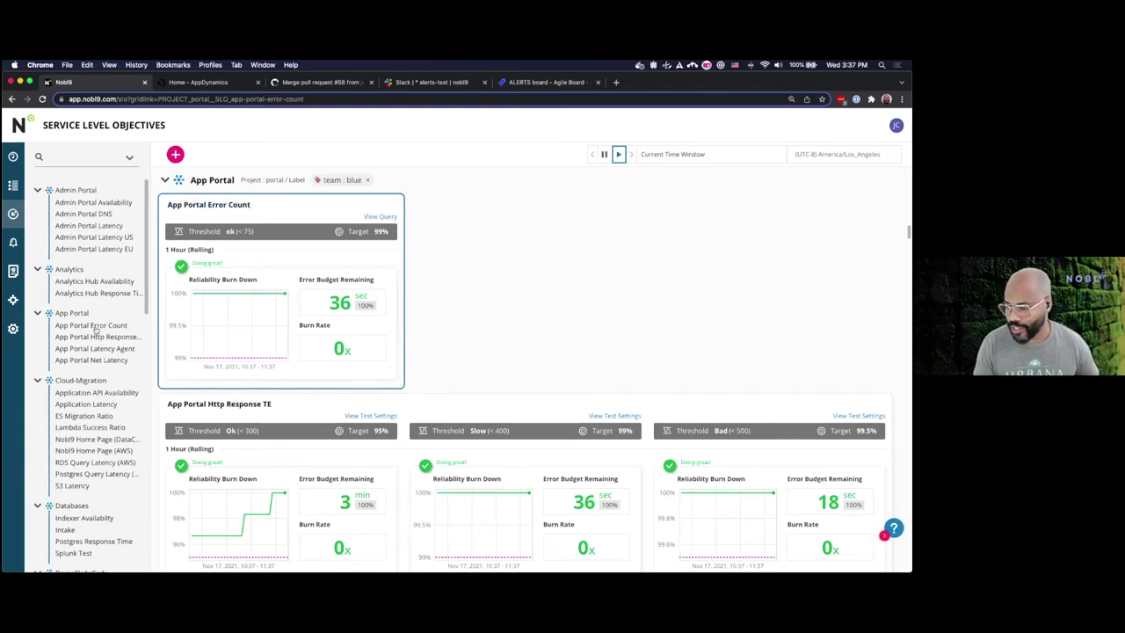
click(52, 155)
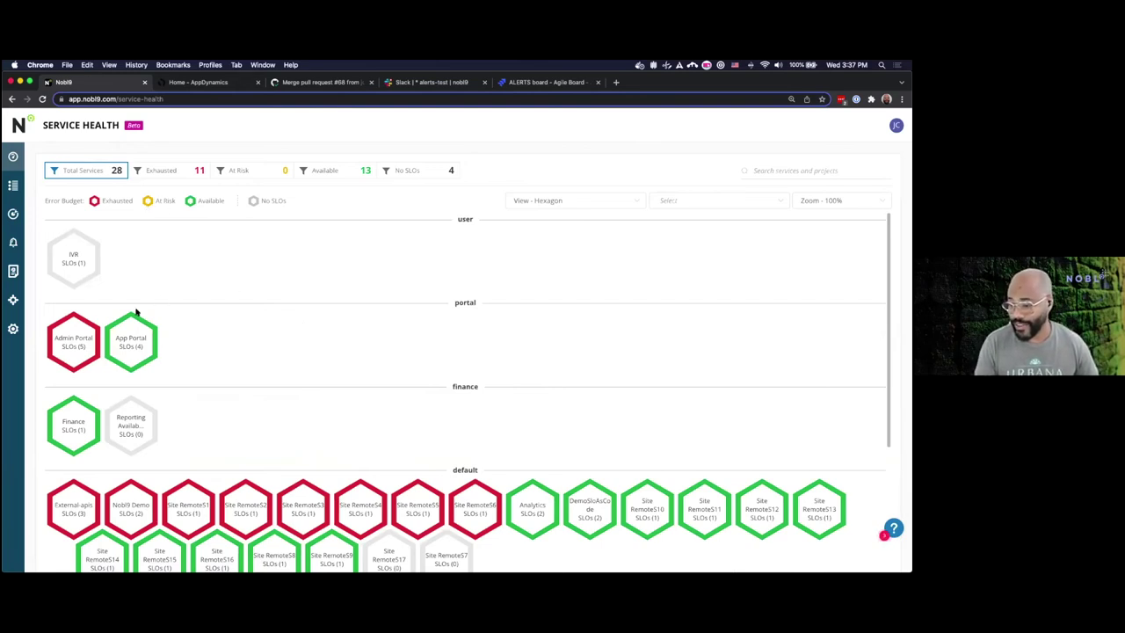
Step: Examine the Admin Portal Latency US details and the remaining error budgets of the App Portal SLOs in Service Health
mouse_move(66, 338)
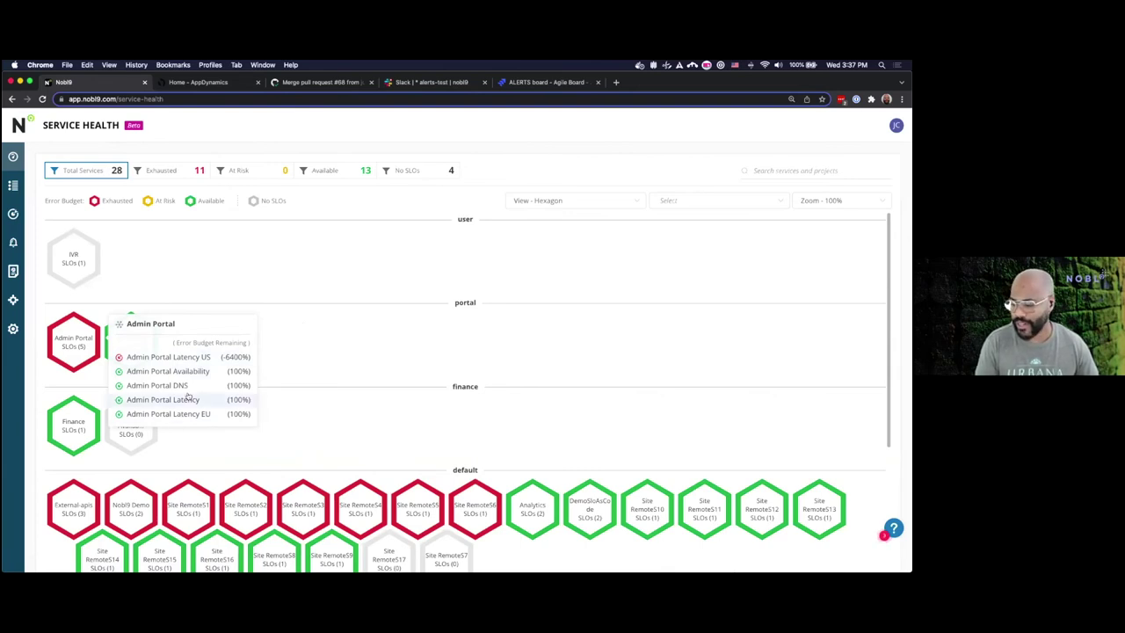
click(176, 357)
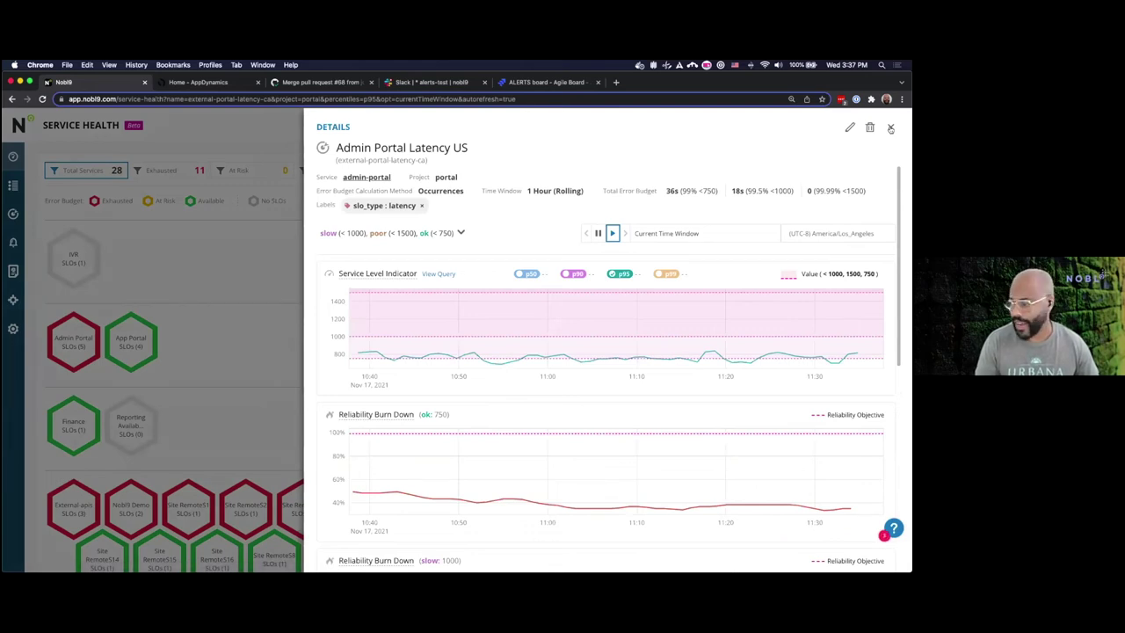
click(890, 129)
mouse_move(146, 345)
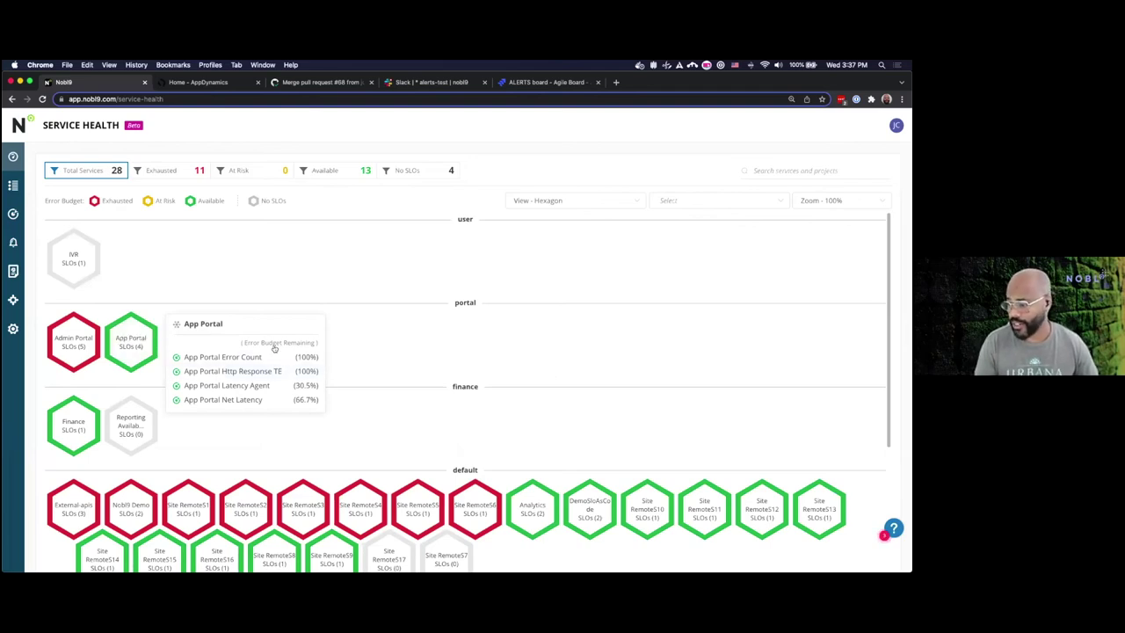
click(366, 134)
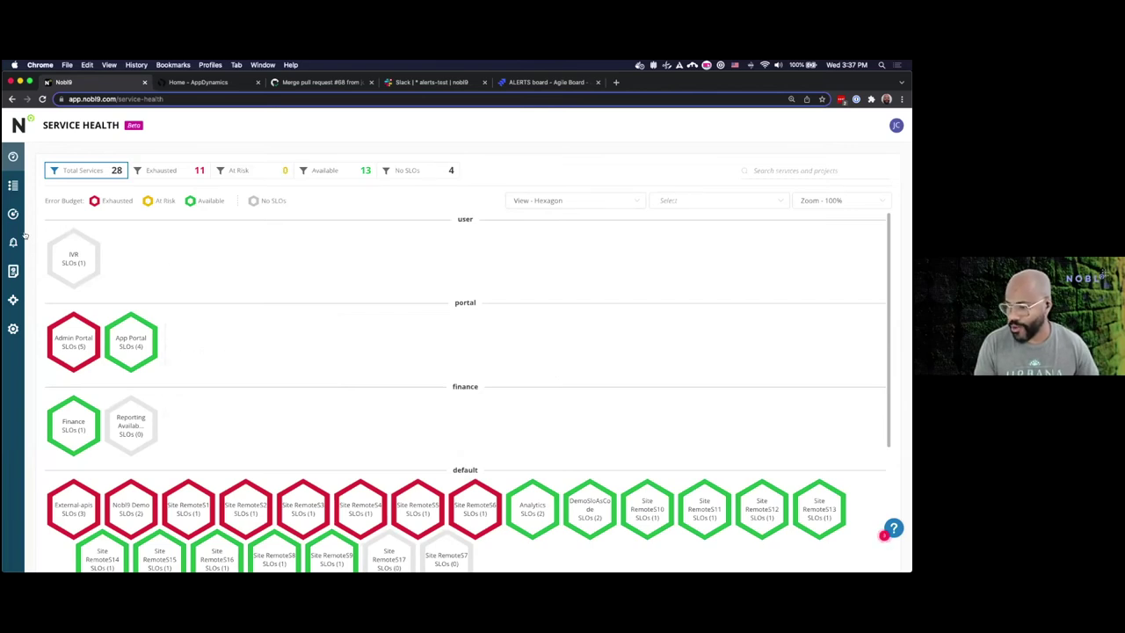
Step: Generate the SLO history (Rolling) report filtered to the portal project and examine its reliability burn down charts
click(14, 271)
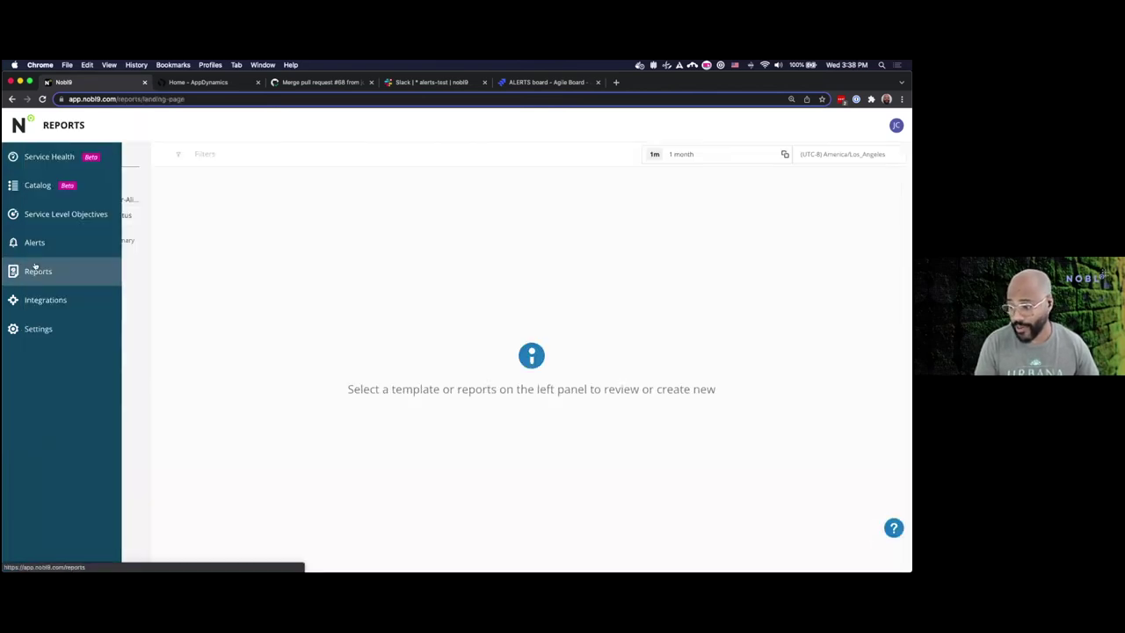
click(95, 184)
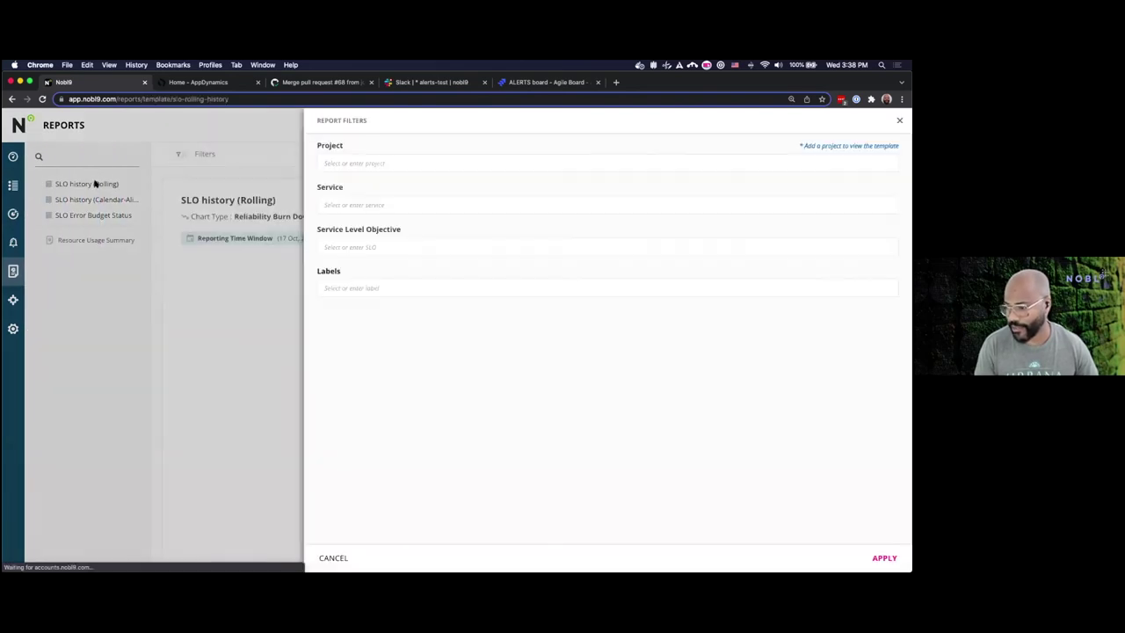
click(349, 162)
text(port)
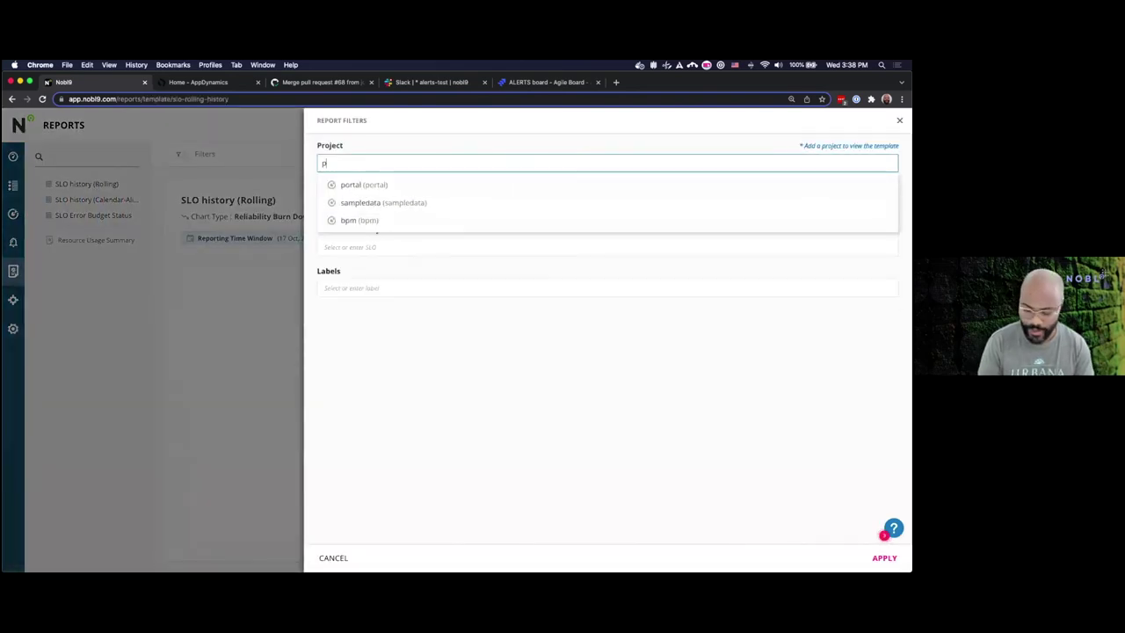
click(340, 186)
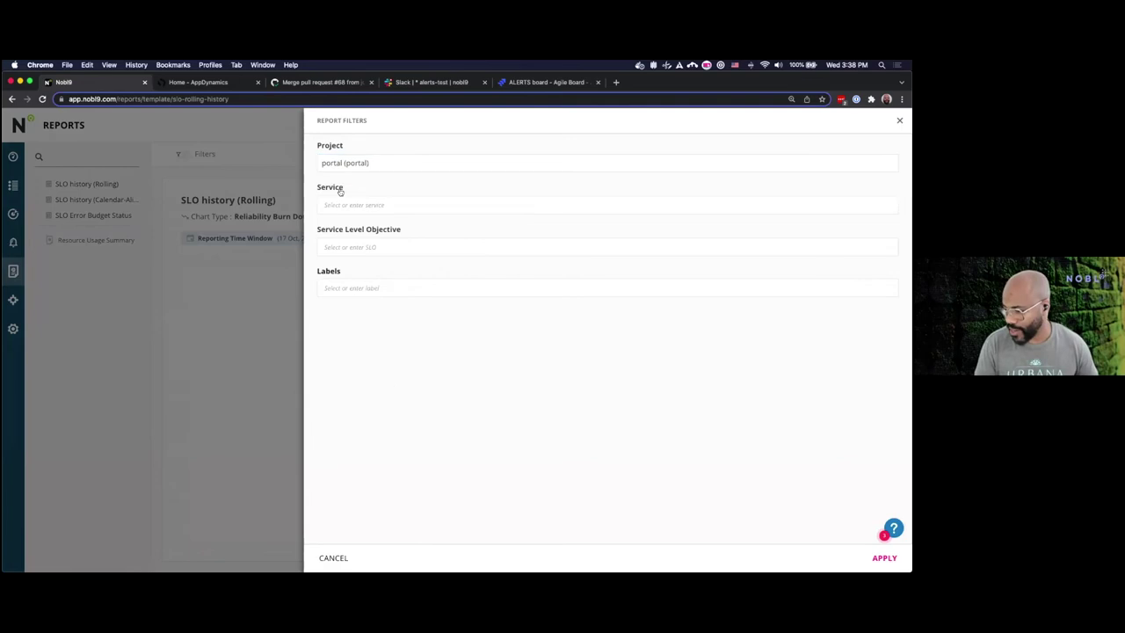
click(883, 558)
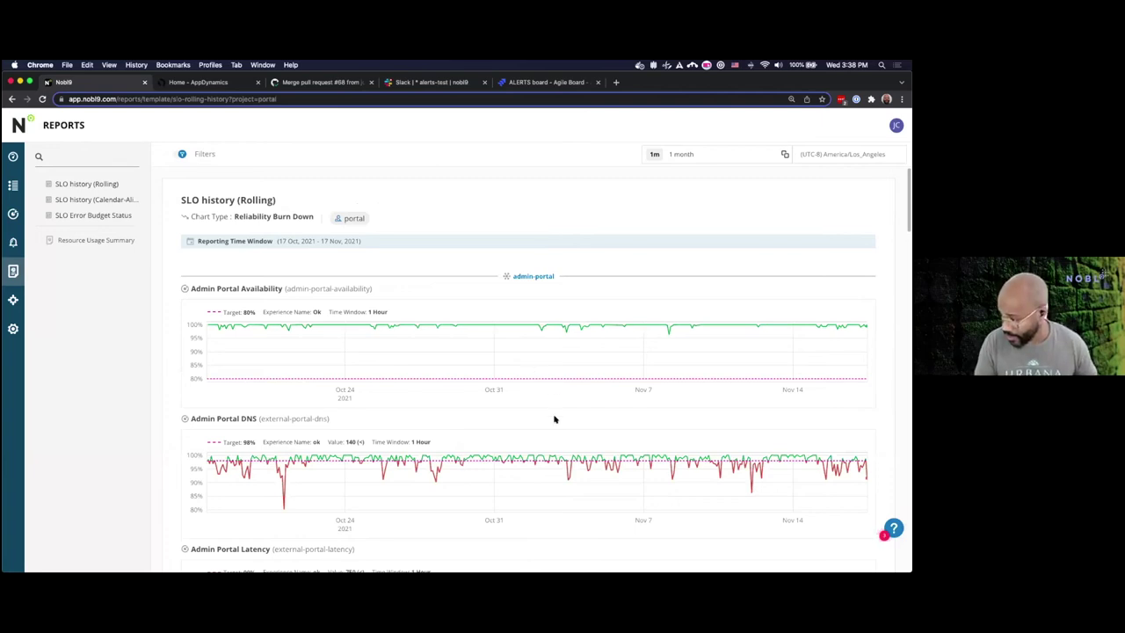
scroll(555, 420, down, 3)
scroll(555, 420, down, 1)
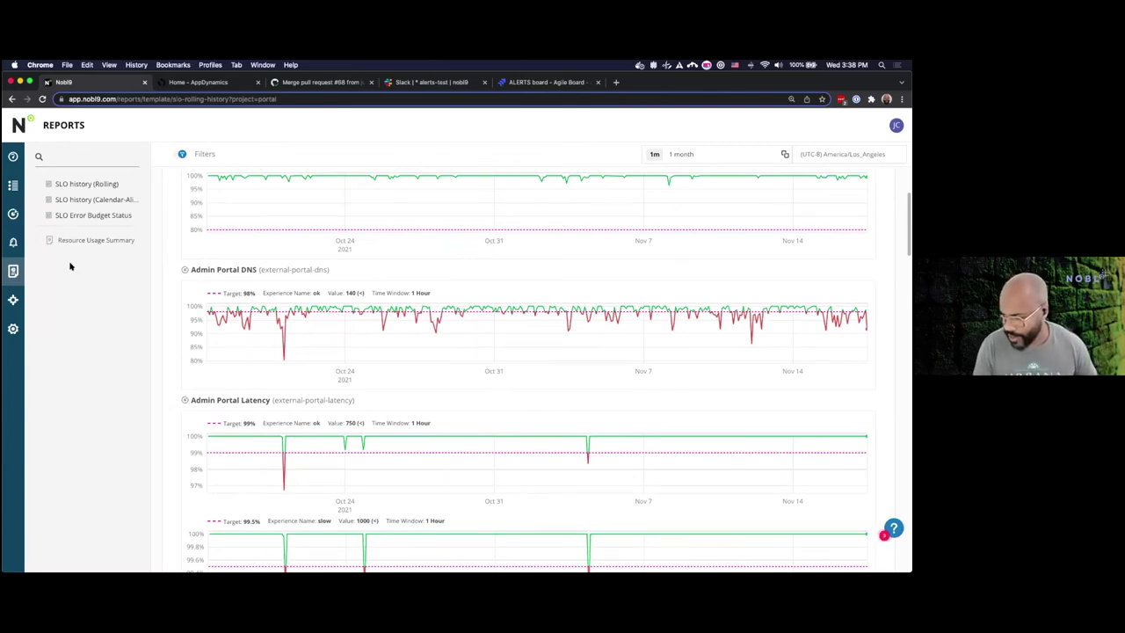
Step: Return to the Service Level Objectives and go to App Portal Error Count in the App Portal service
click(13, 214)
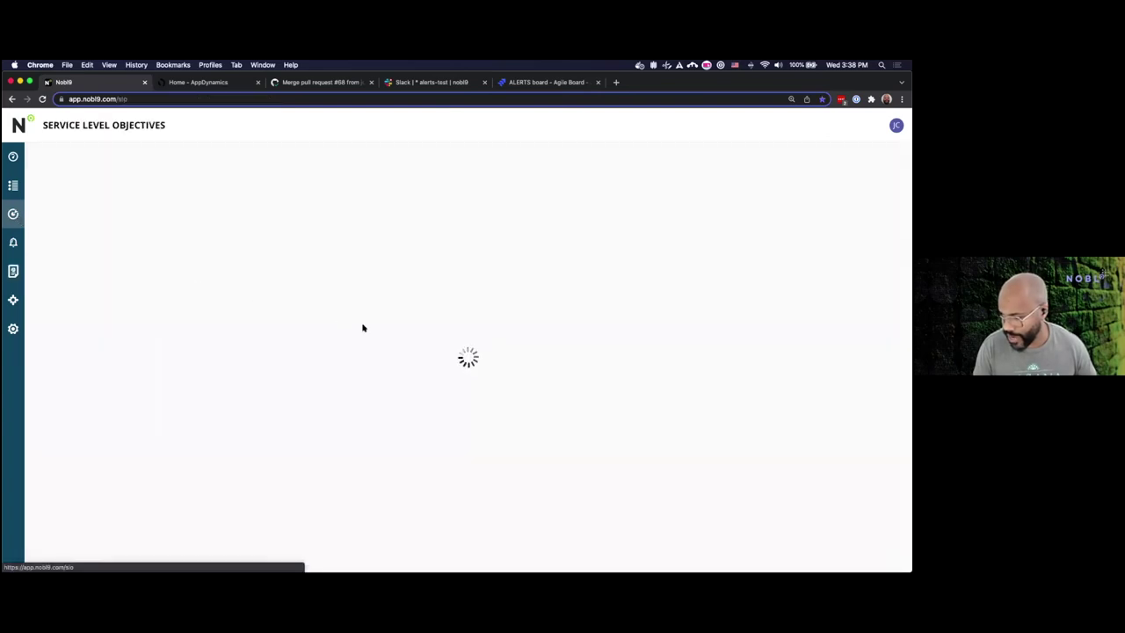
click(91, 325)
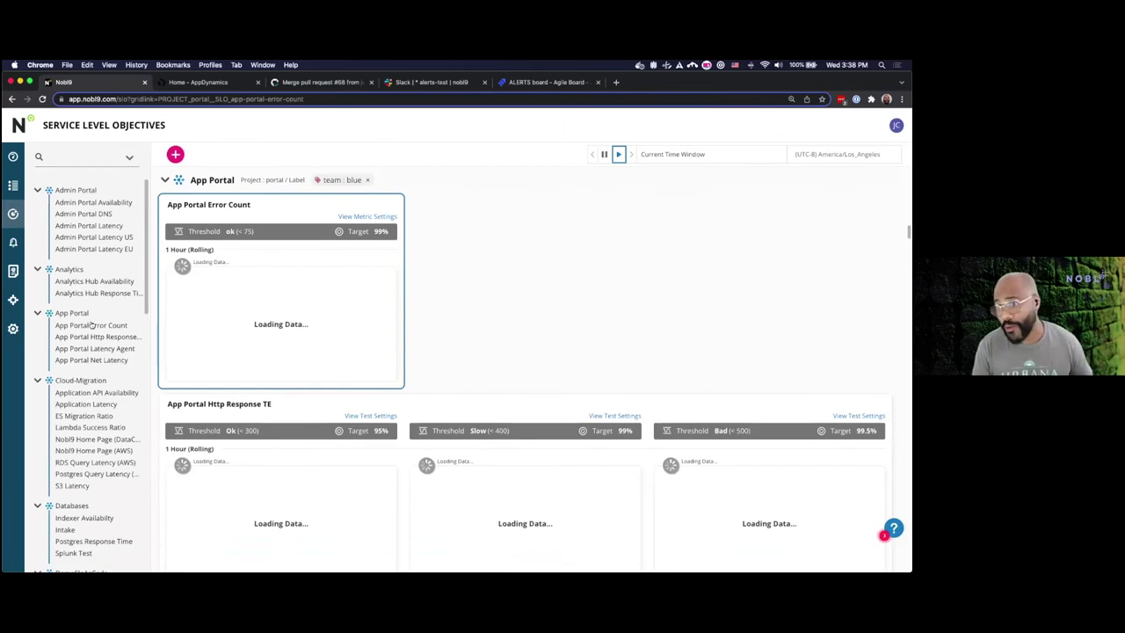